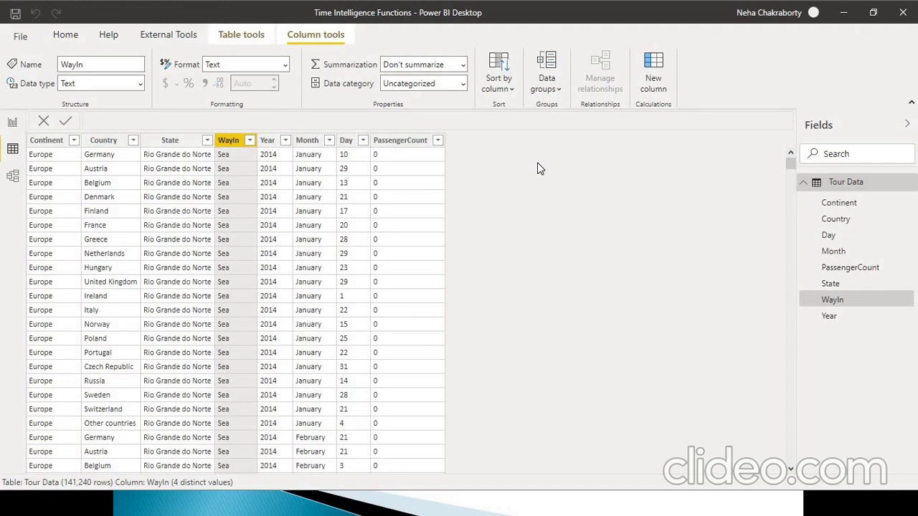
Step: Open the Tour Data query in the Power Query Editor and maximize the editor window
left_click(66, 35)
left_click(288, 79)
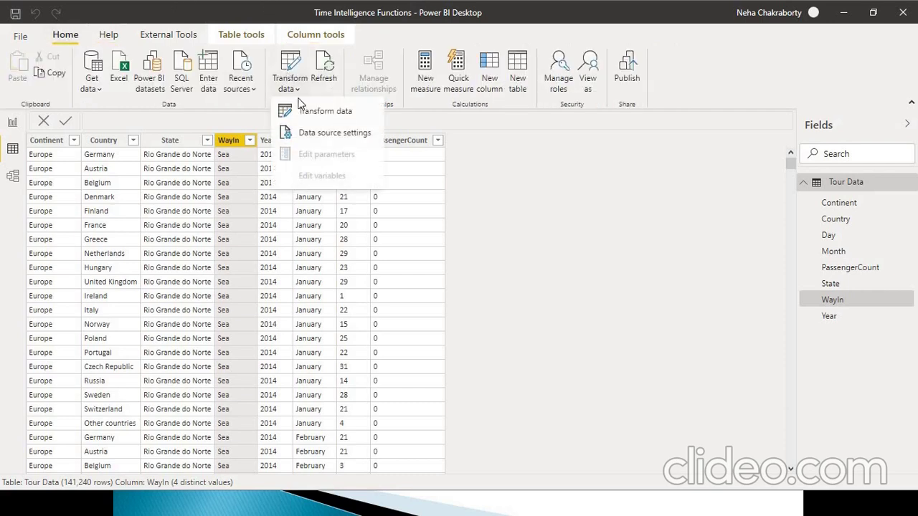
left_click(303, 112)
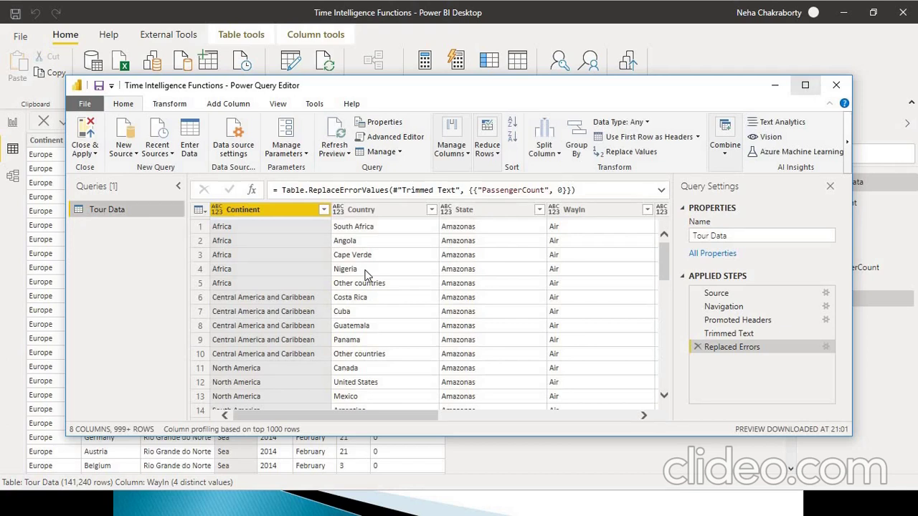
left_click(805, 85)
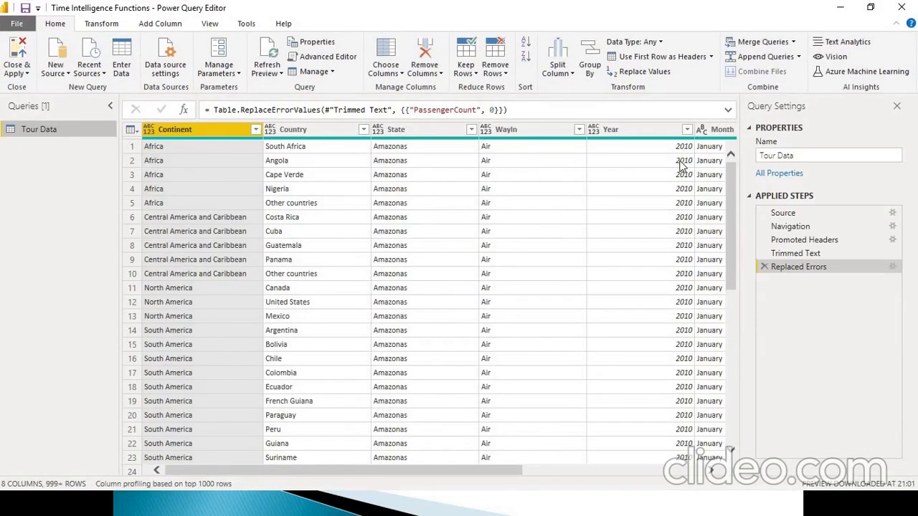
Step: Select the Day, Month and Year columns in that order and start merging them into a new column
left_click(697, 473)
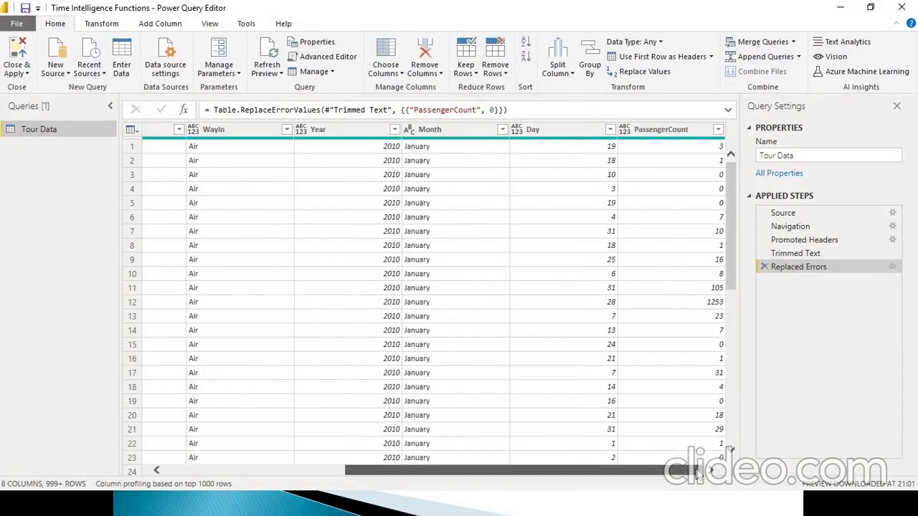
left_click(162, 26)
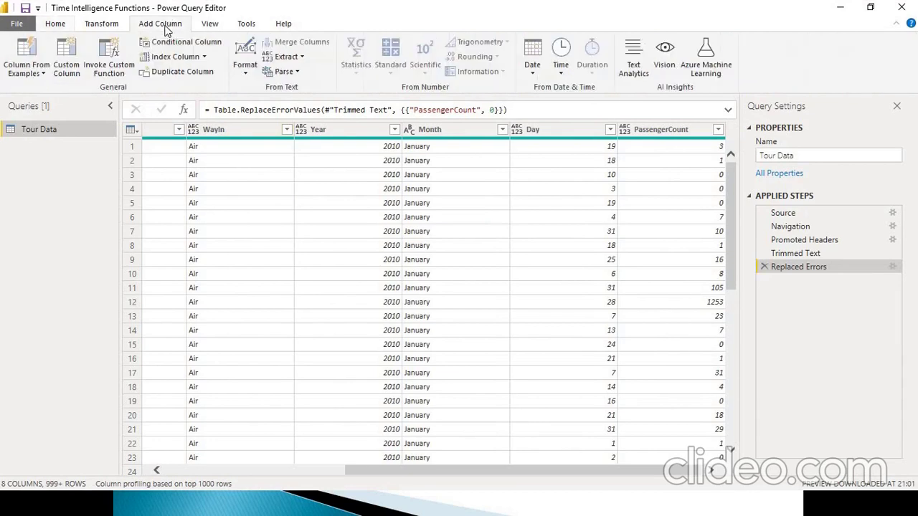
left_click(707, 471)
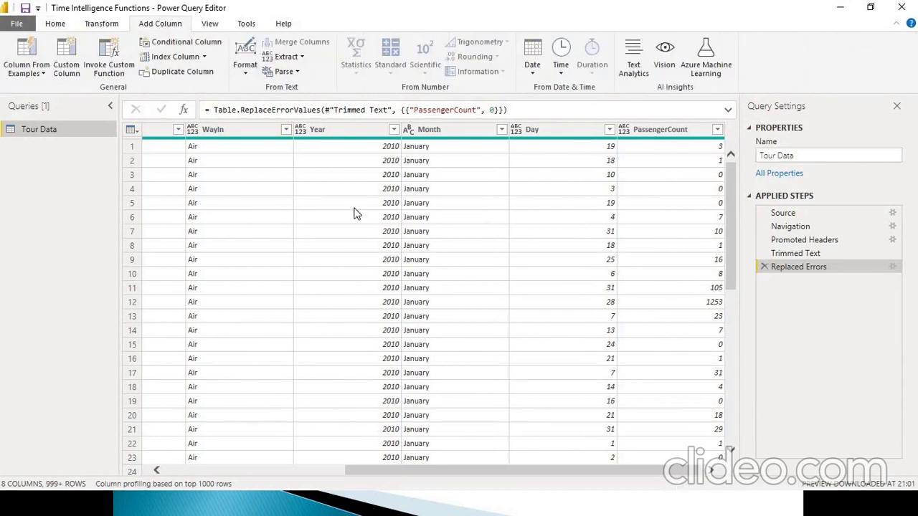
left_click(670, 130)
key("shift+Left")
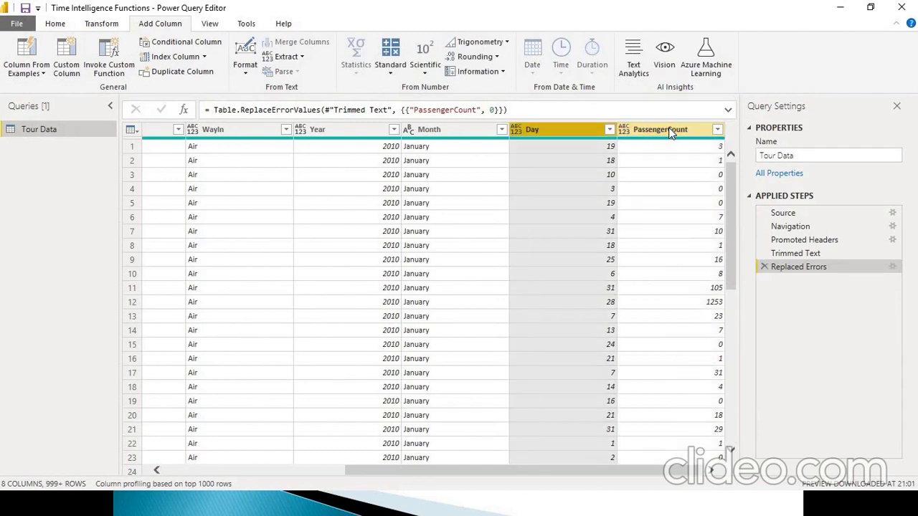
key("shift+Left")
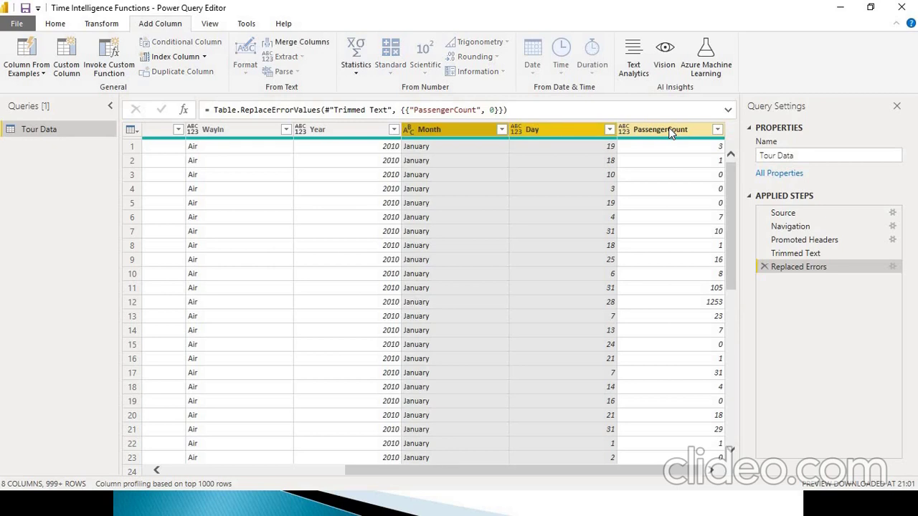
key("shift+Left")
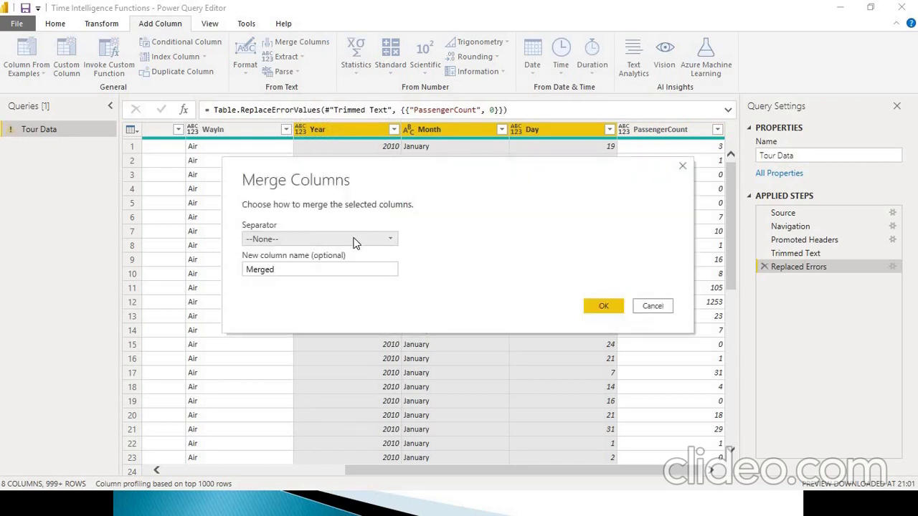
left_click(354, 242)
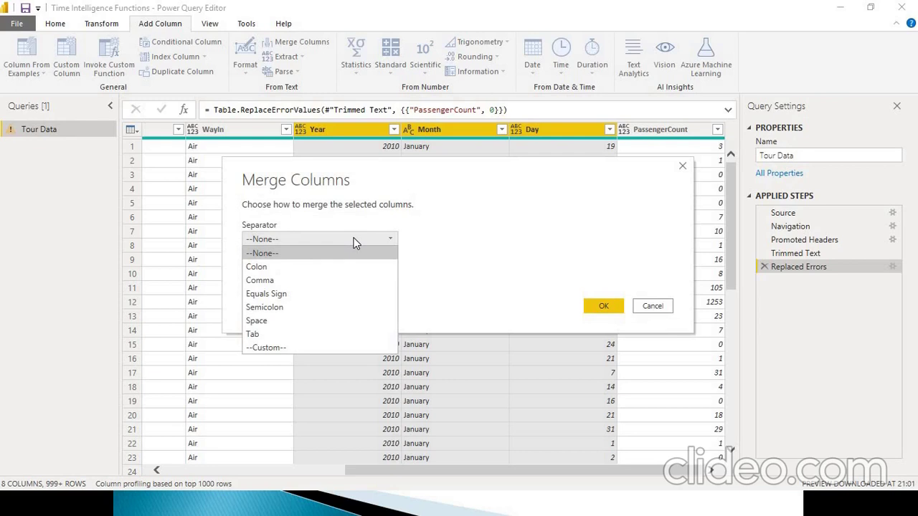
left_click(323, 294)
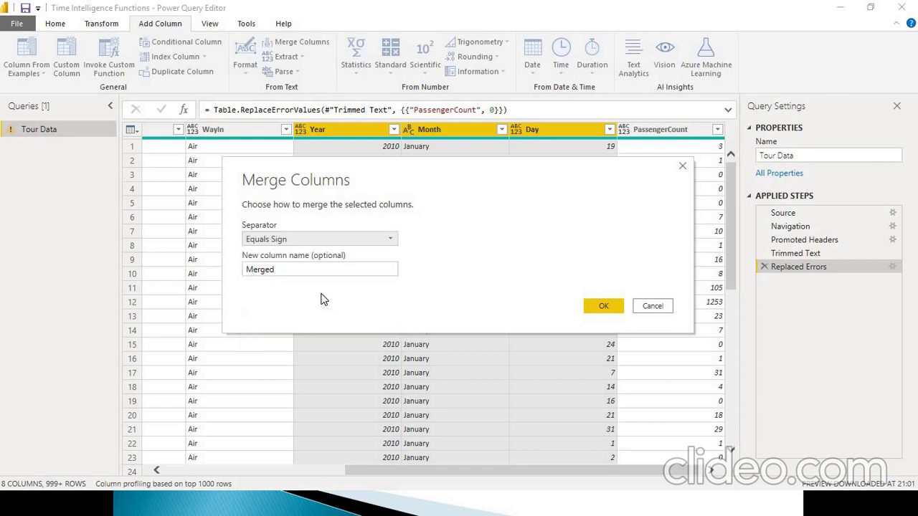
left_click(337, 243)
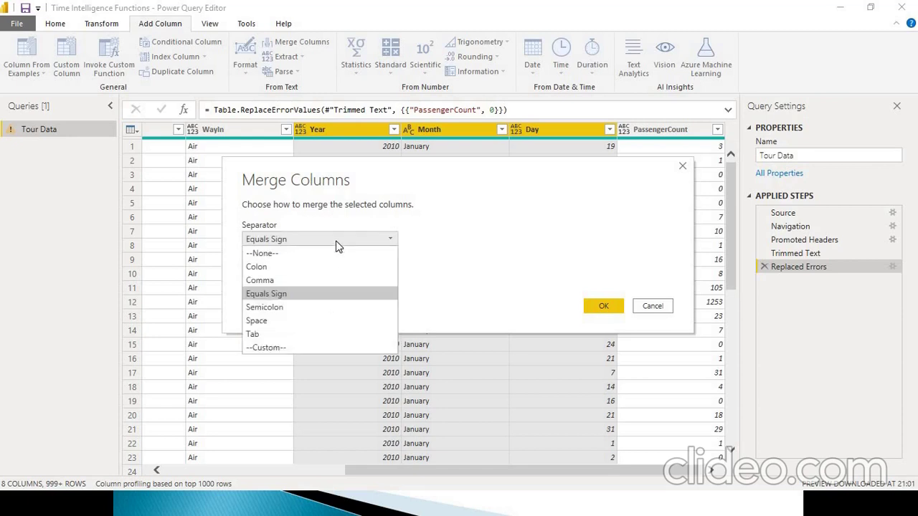
left_click(289, 280)
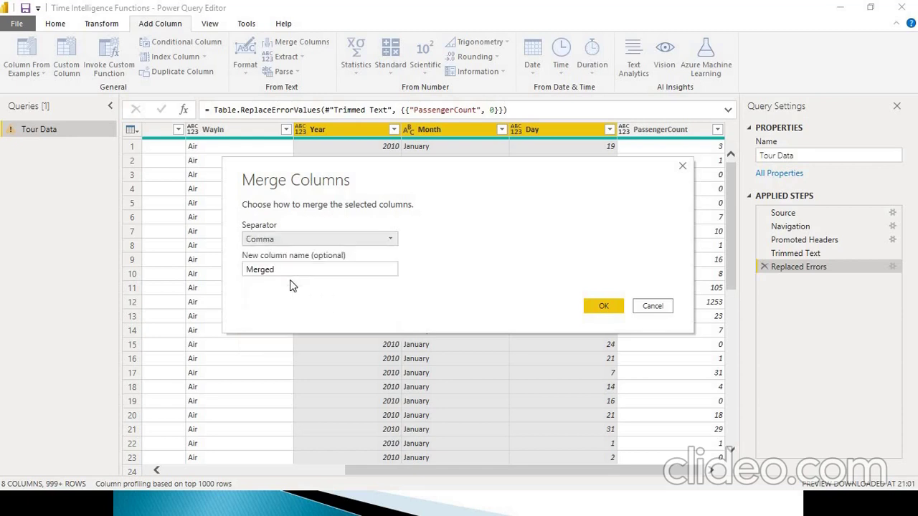
Step: Merge the selected columns with a custom "/" separator into a new column named Date
left_click(323, 239)
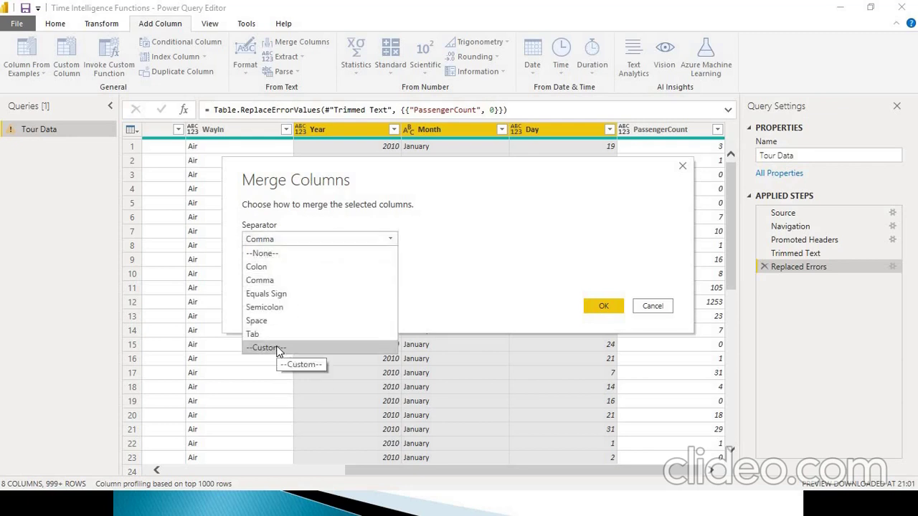
left_click(279, 348)
left_click(281, 257)
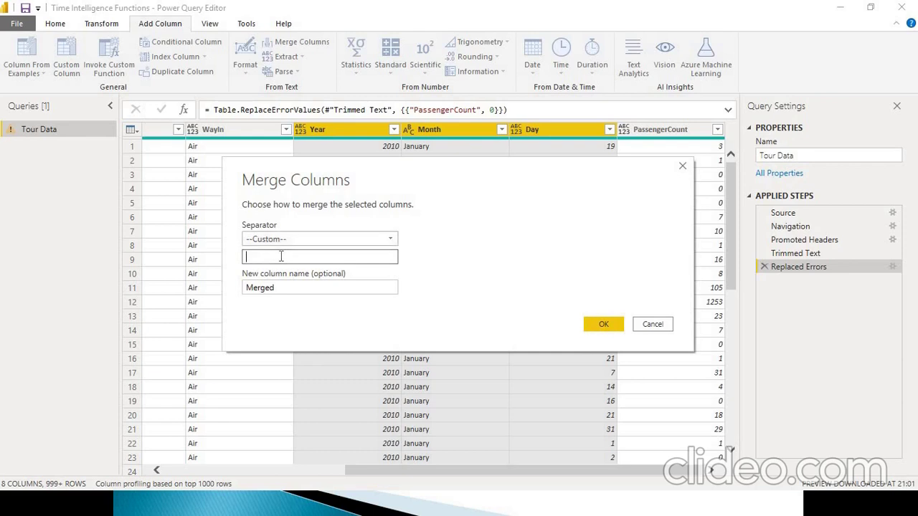
type("/")
left_click(279, 287)
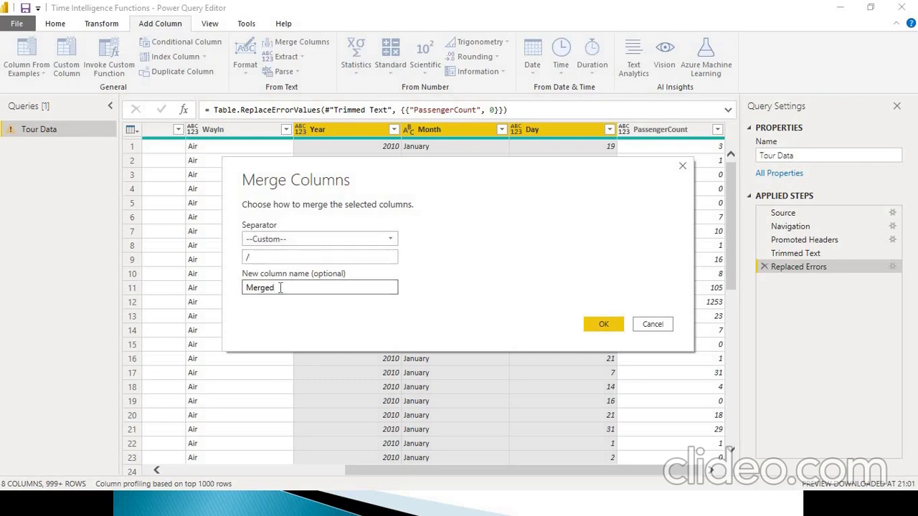
double_click(279, 288)
type("Date")
left_click(599, 327)
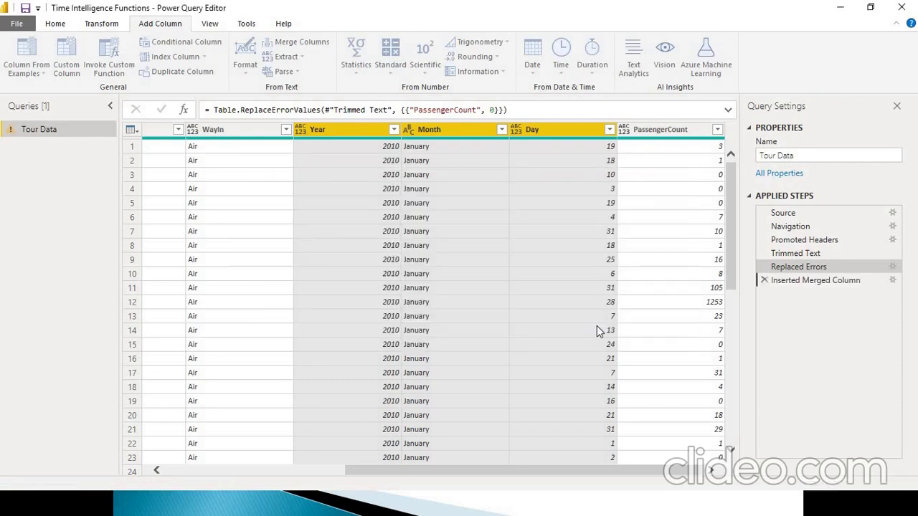
Step: Change the merged Date column's data type to Date, and close the query editor applying the changes
left_click(695, 472)
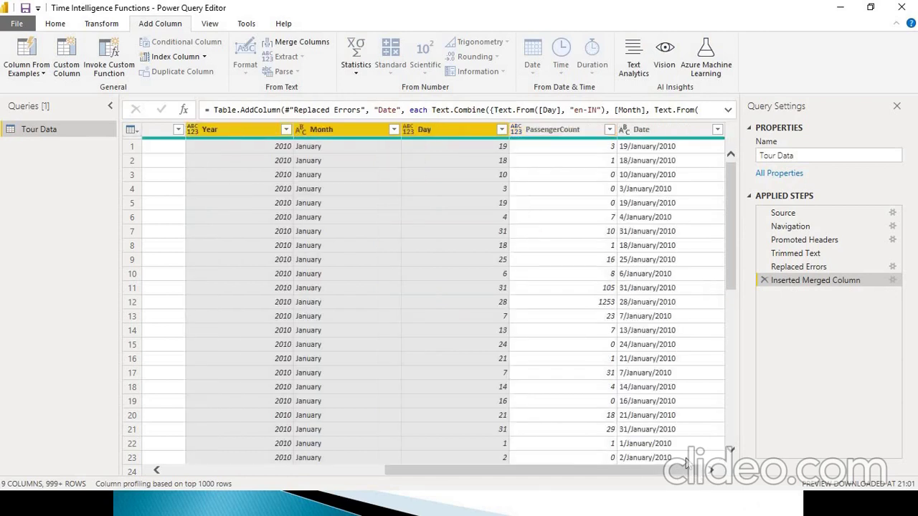
left_click(636, 131)
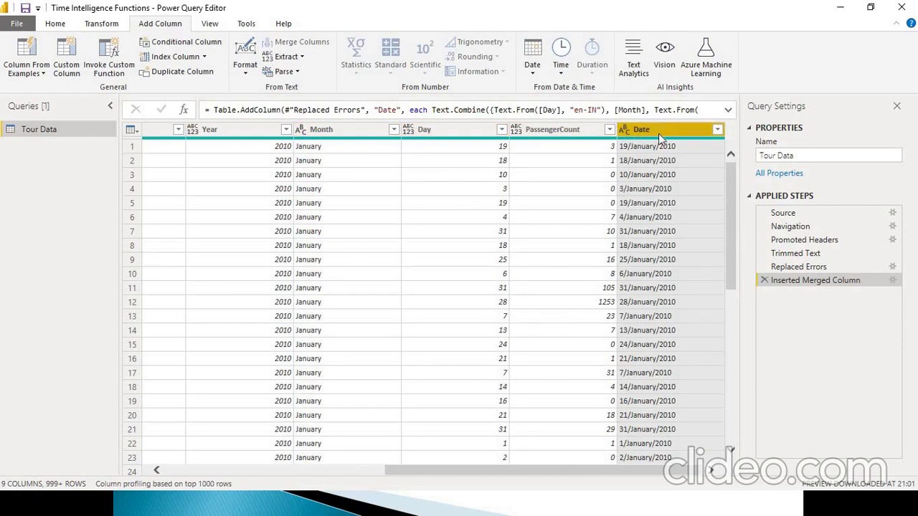
right_click(657, 134)
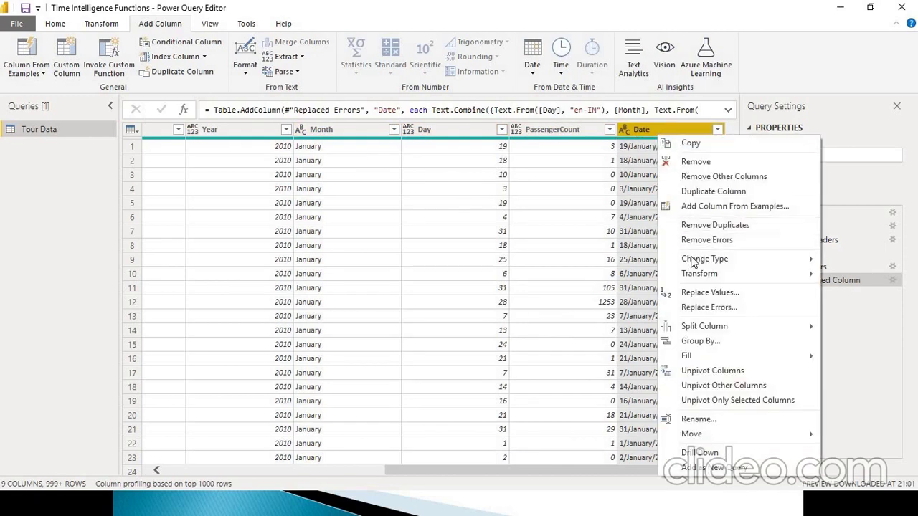
mouse_move(693, 263)
left_click(567, 340)
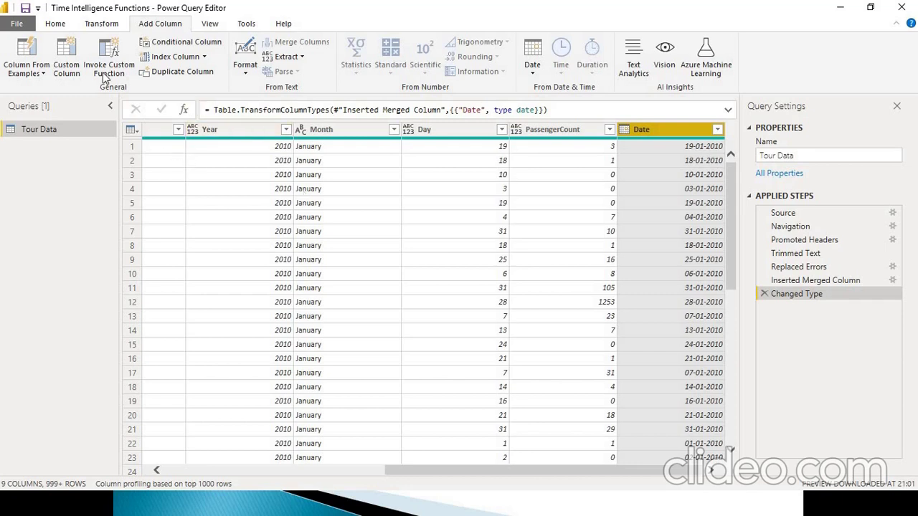
left_click(56, 25)
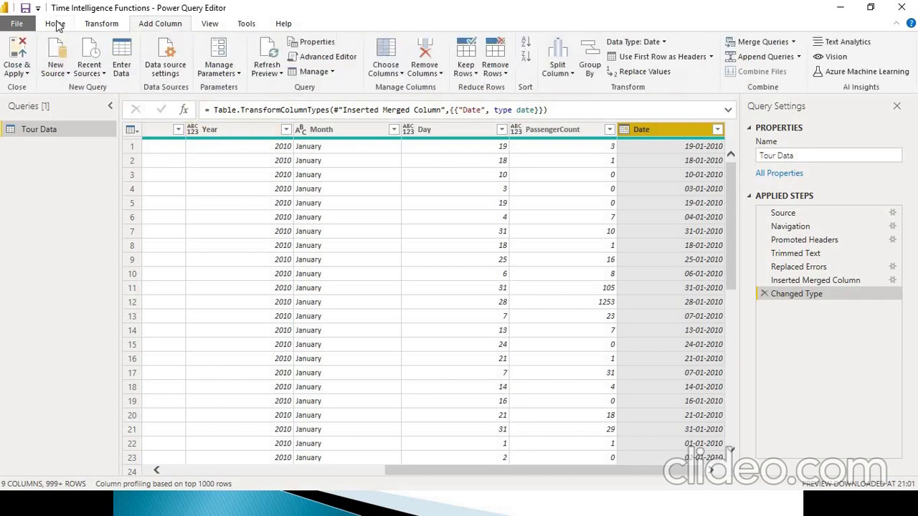
left_click(18, 56)
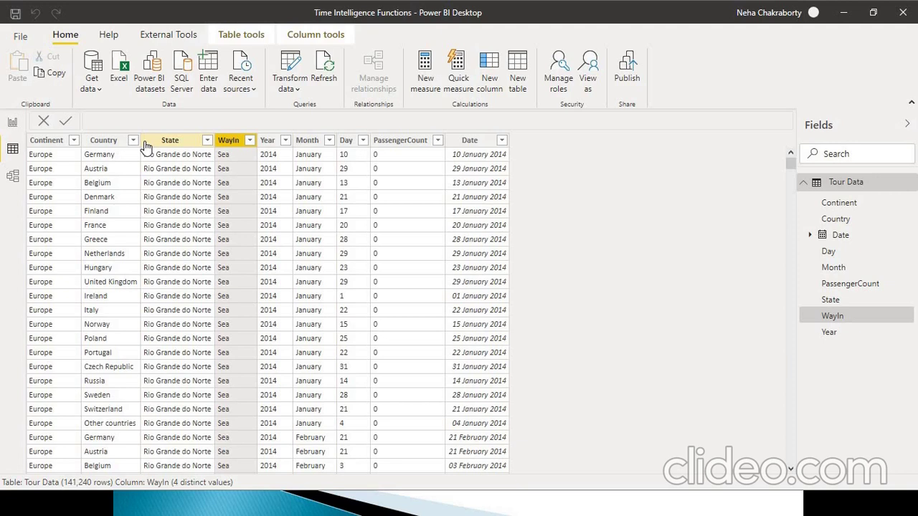
Step: Create a calculated table with the formula Date Table = CALENDARAUTO()
left_click(521, 71)
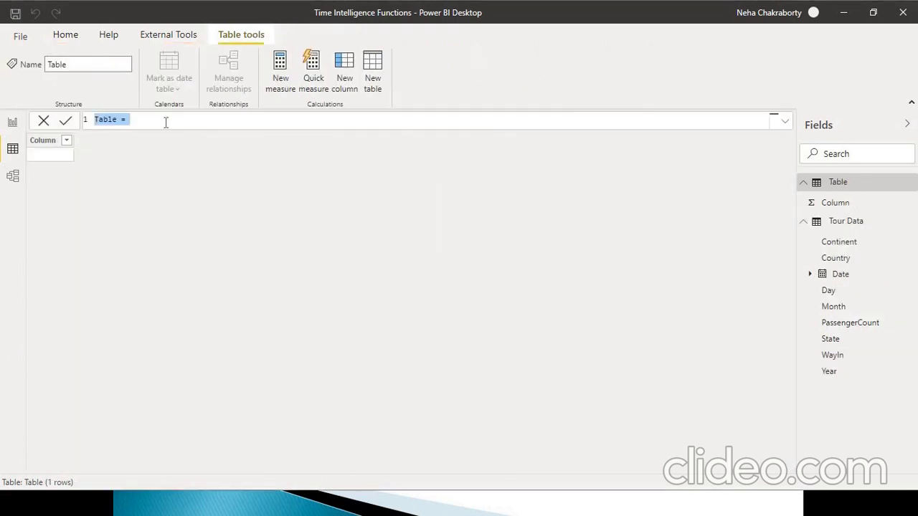
type("Date Table = ")
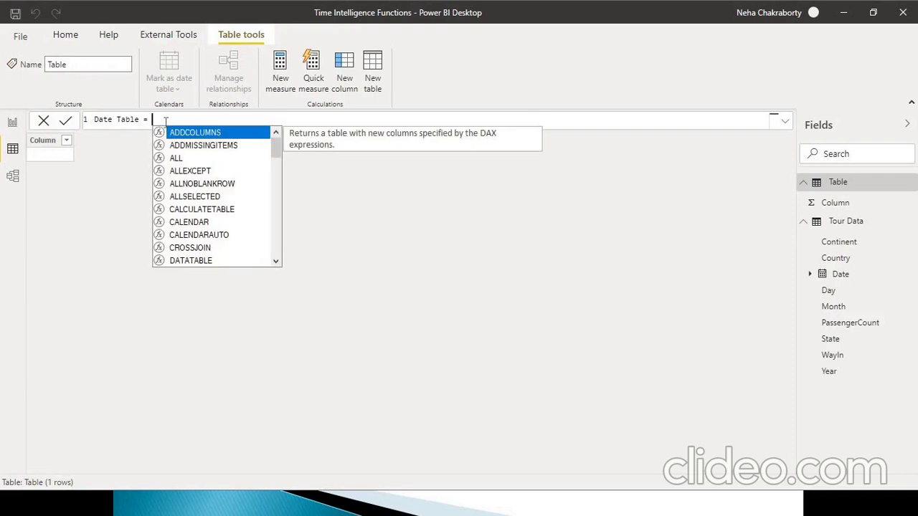
type("CAL")
key("Down")
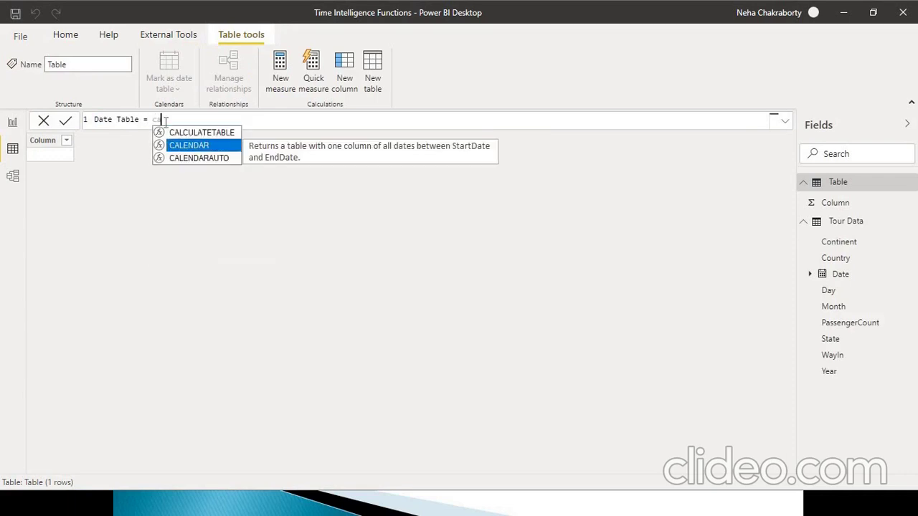
key("Tab")
key("BackSpace")
key("Down")
key("Tab")
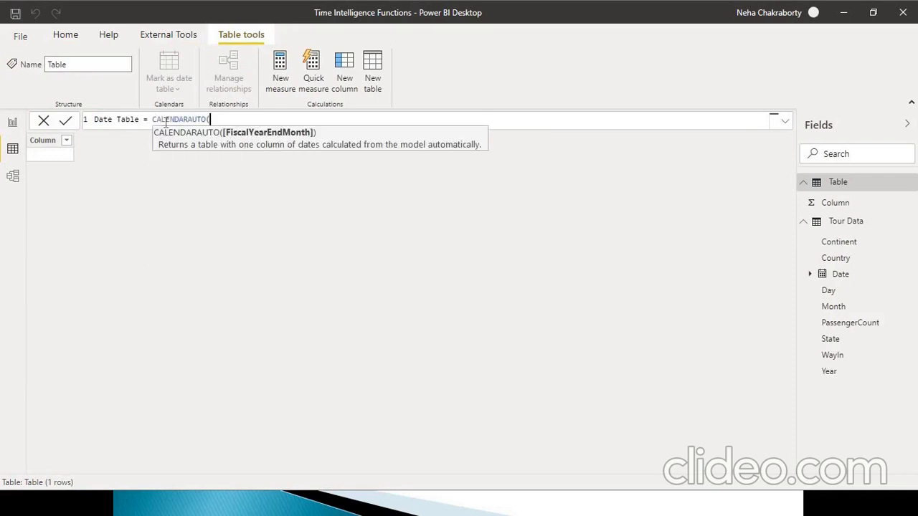
type(")")
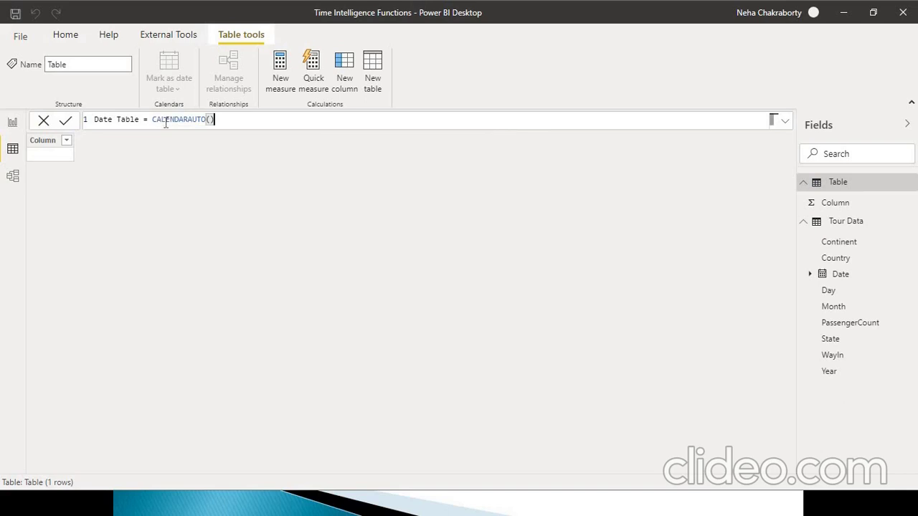
key("Return")
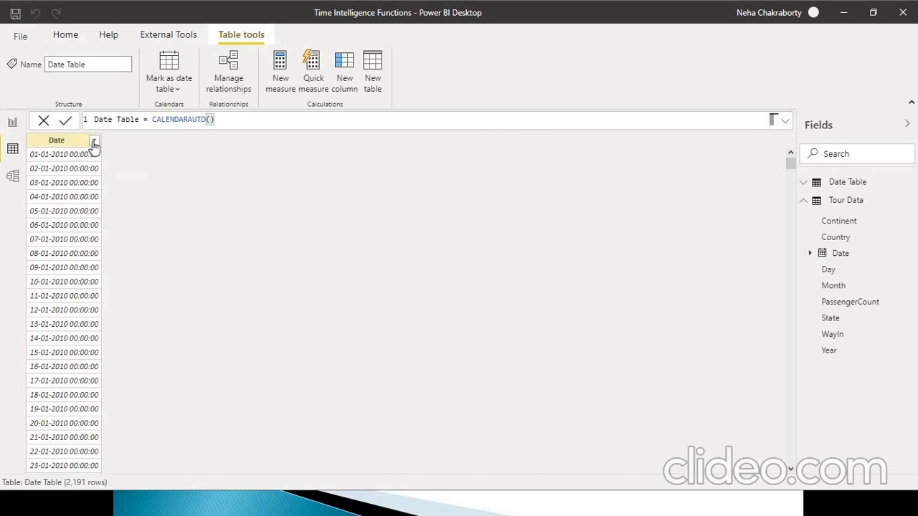
Step: Examine the range of dates in the filter list of the Date Table's Date column
left_click(93, 142)
left_click(93, 142)
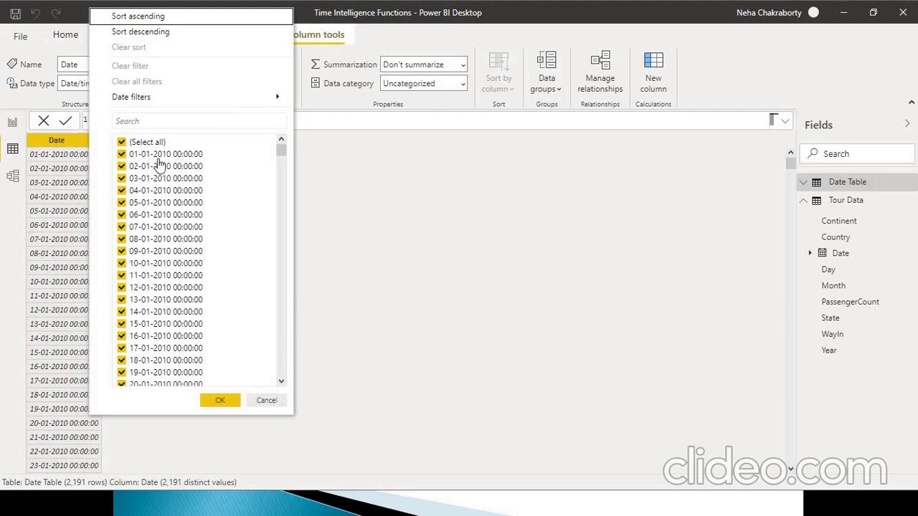
left_click_drag(284, 148, 269, 380)
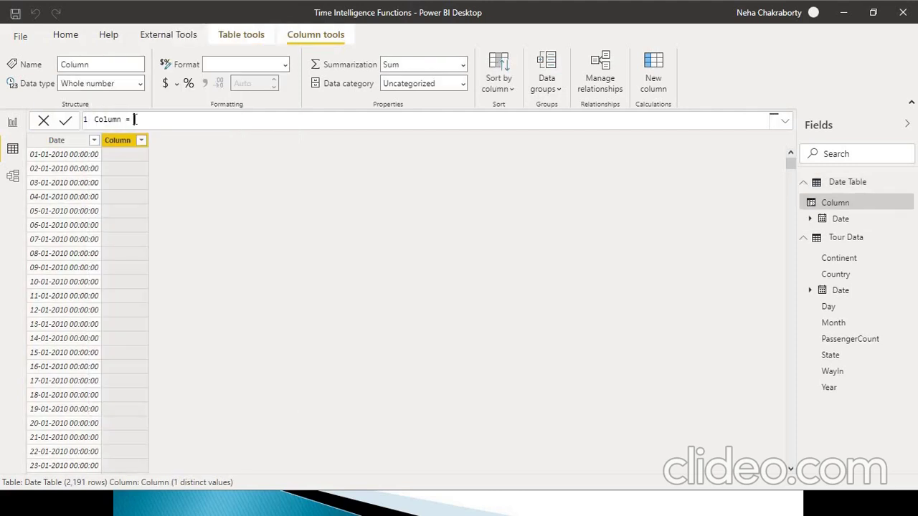
Step: Define the new calculated column in the Date Table as Day = DAY('Date Table'[Date])
key("Left")
key("Left")
key("ctrl+shift+Left")
type("Day")
key("End")
type("day")
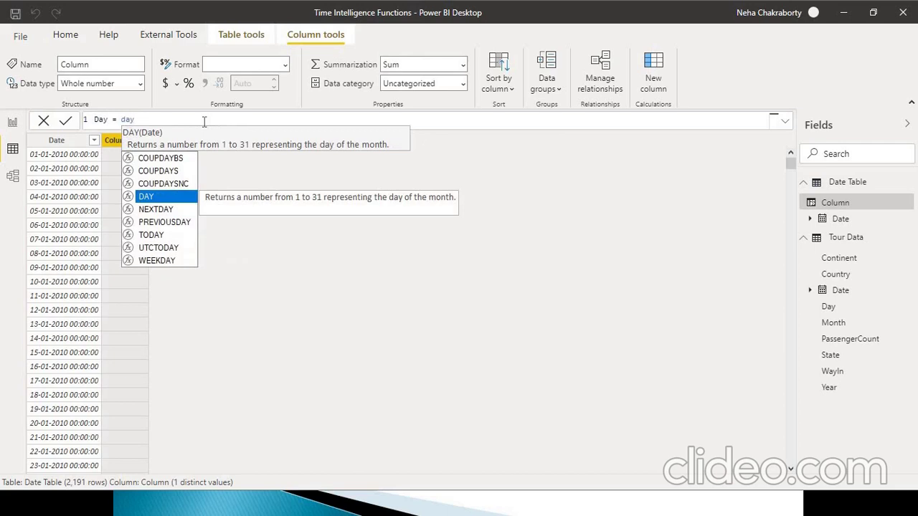
key("Tab")
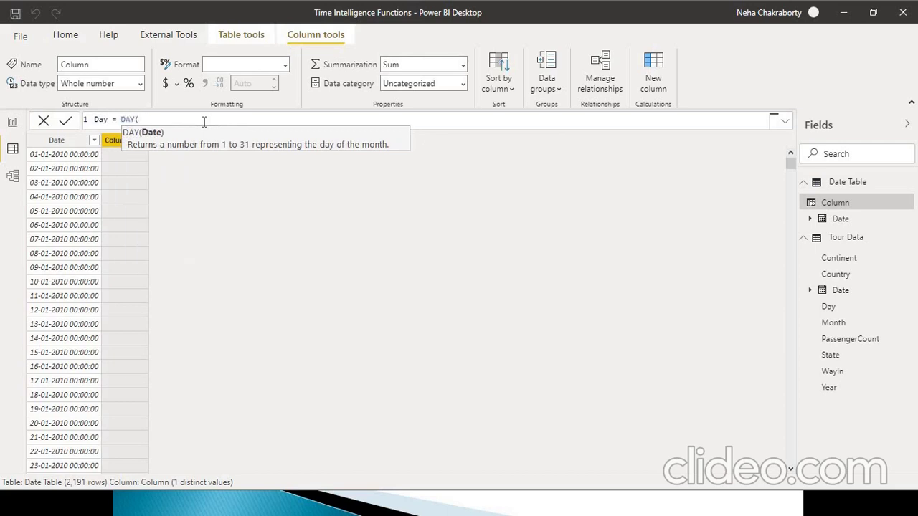
type("Dat")
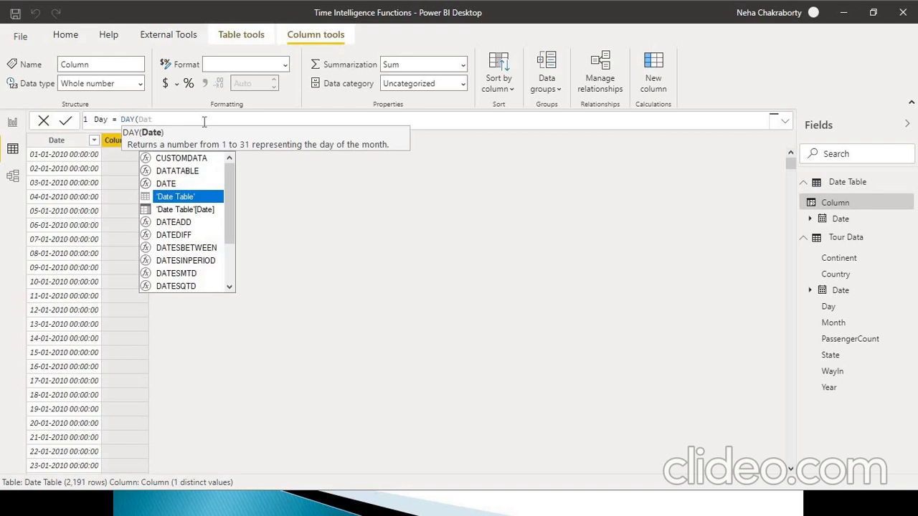
key("Tab")
key("Tab")
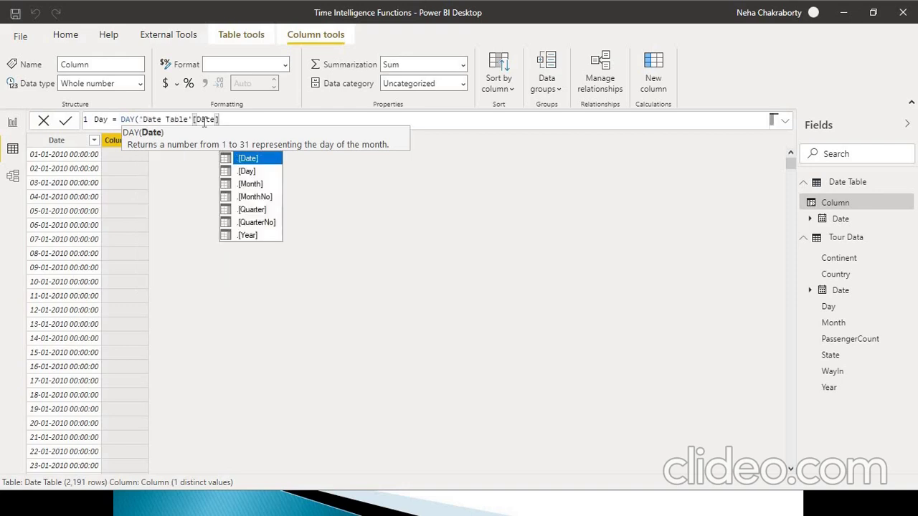
type(")")
key("Return")
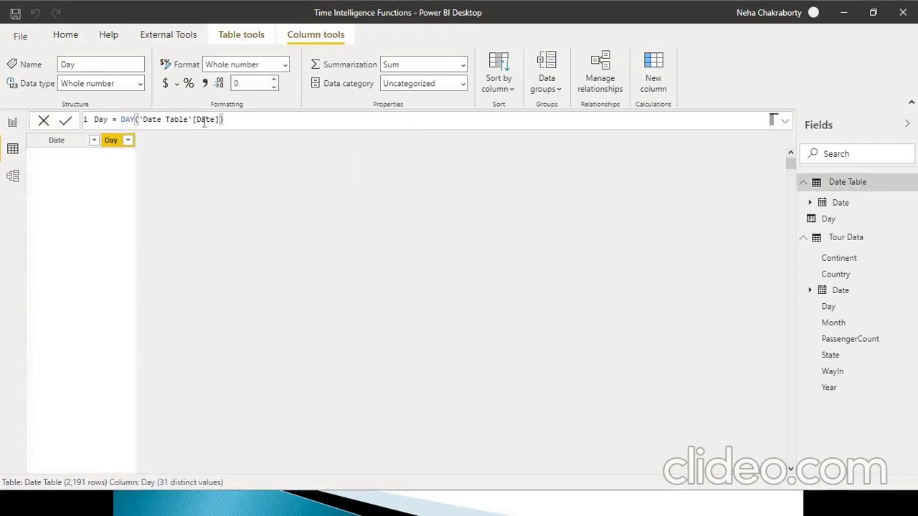
Step: Add a calculated column to the Date Table with the formula Month = MONTH('Date Table'[Date])
left_click(652, 71)
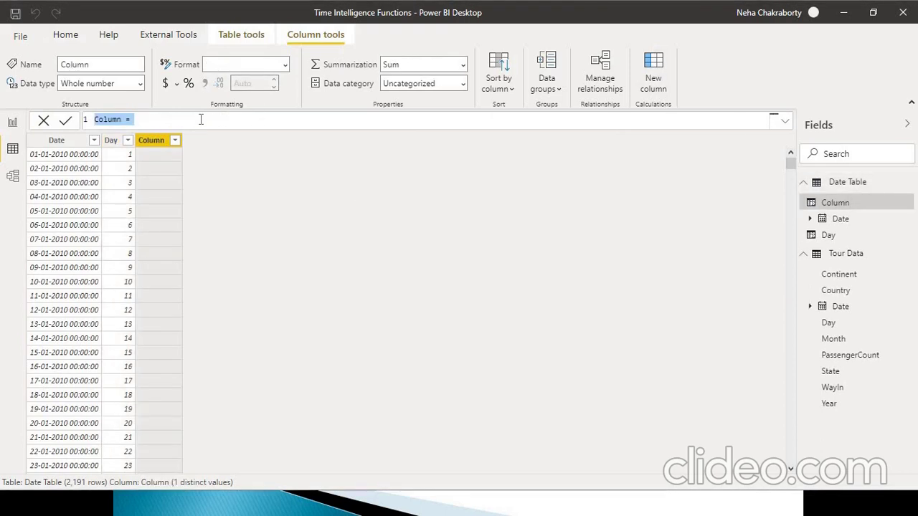
type("Month ")
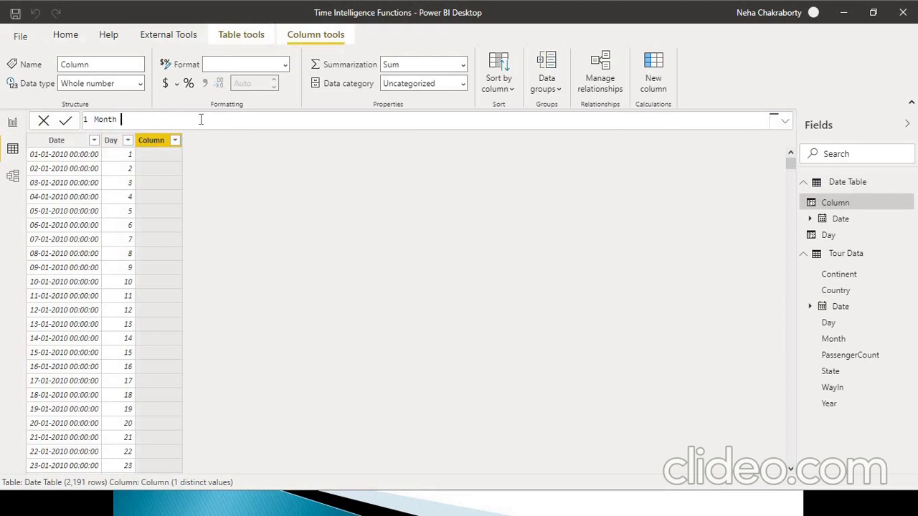
type("= MONTH")
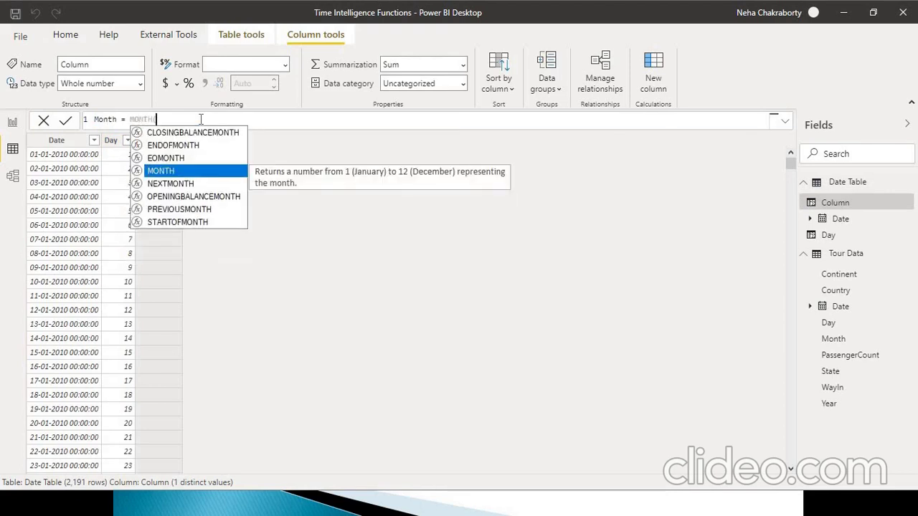
key("Tab")
type("D")
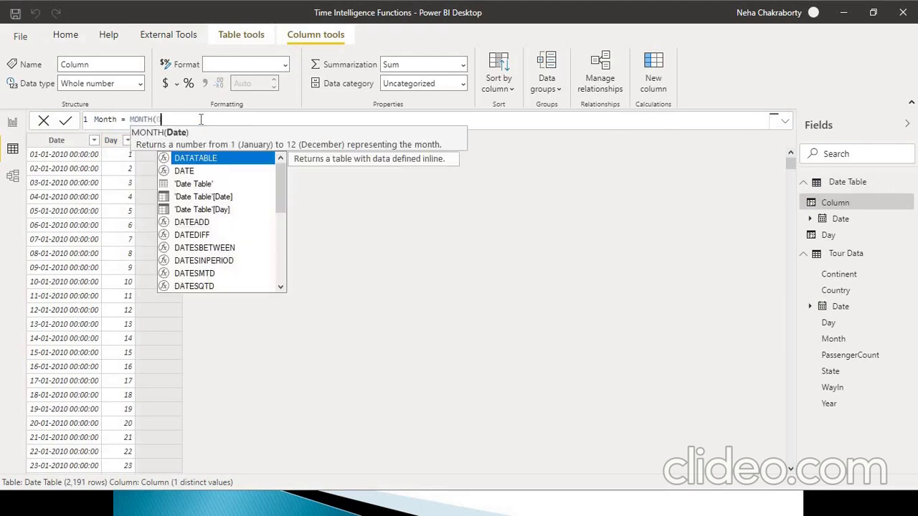
key("Down")
key("Down")
key("Down")
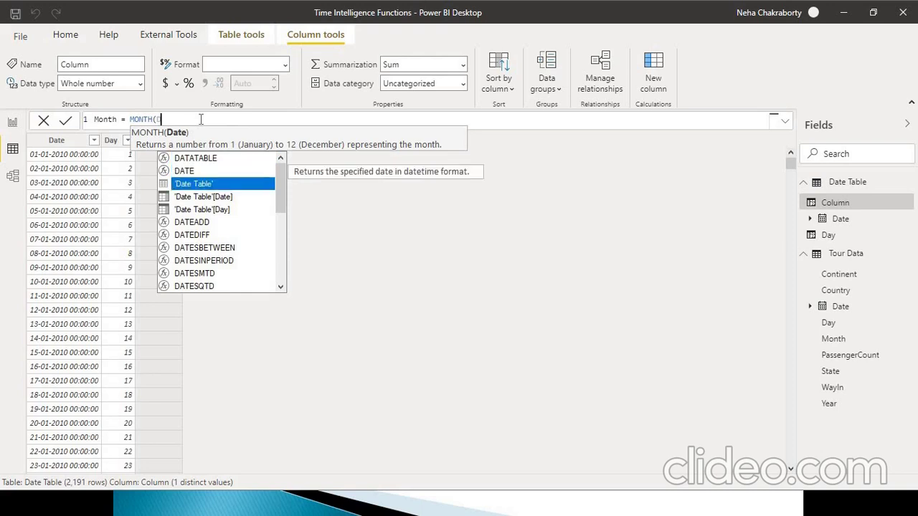
key("Tab")
type(")")
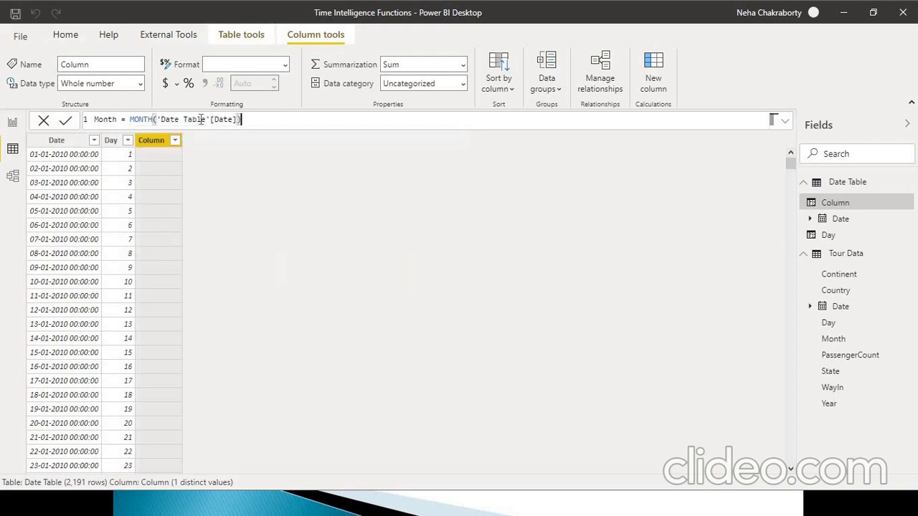
key("Return")
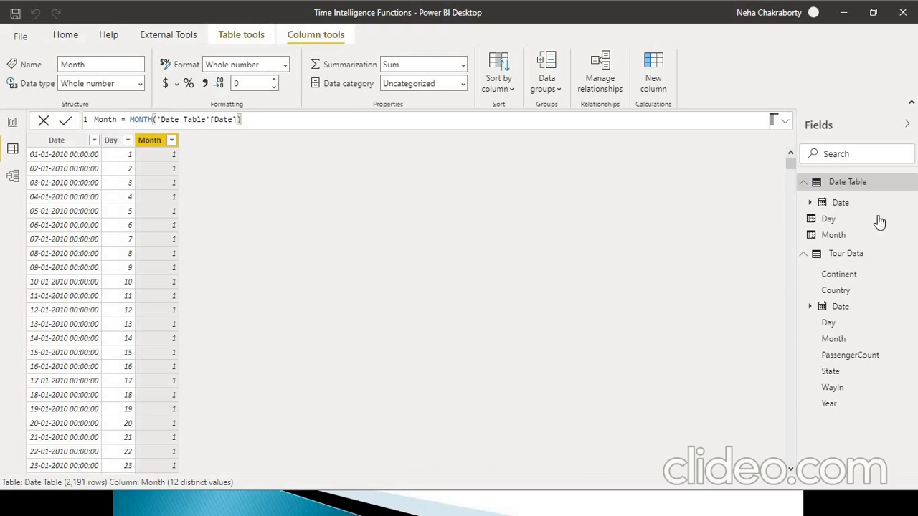
Step: Delete the Date Table from the model
mouse_move(911, 185)
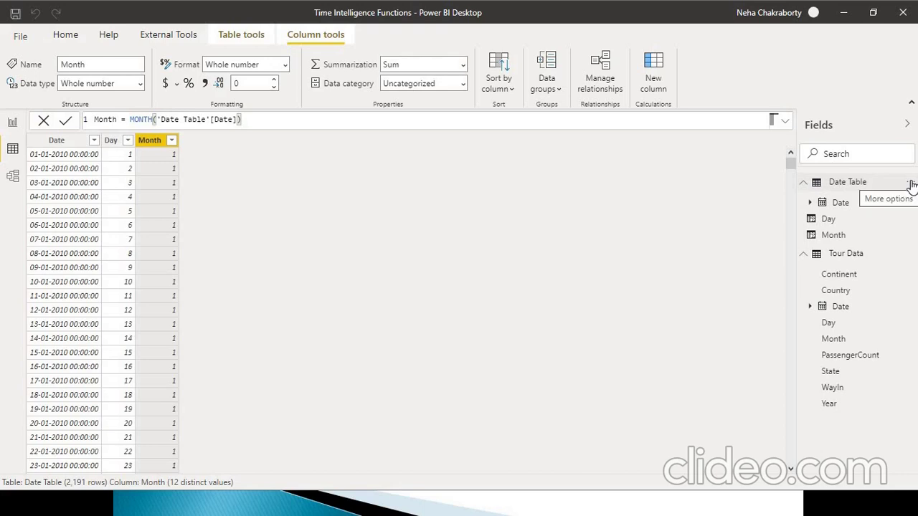
left_click(910, 184)
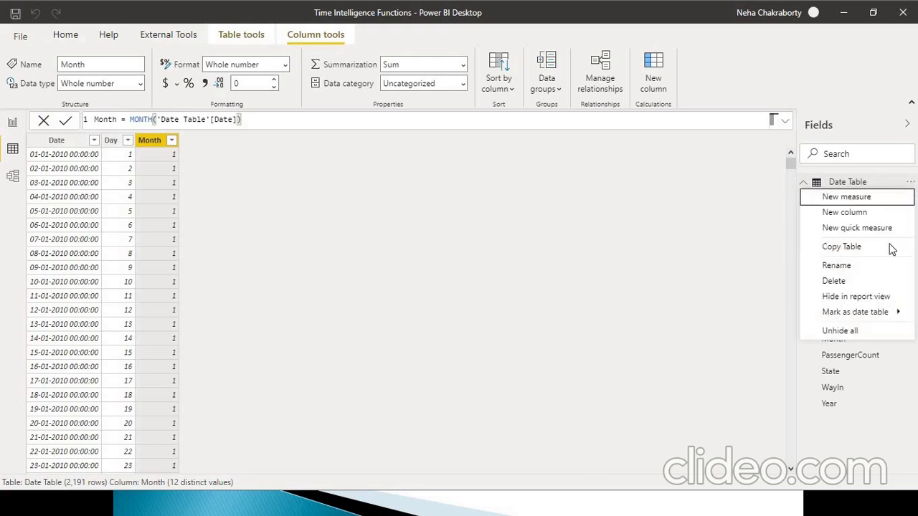
left_click(863, 280)
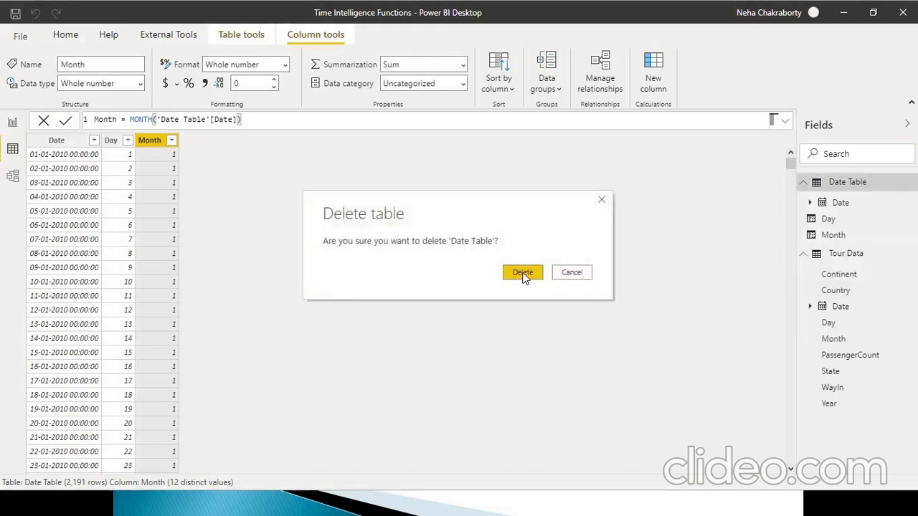
left_click(524, 275)
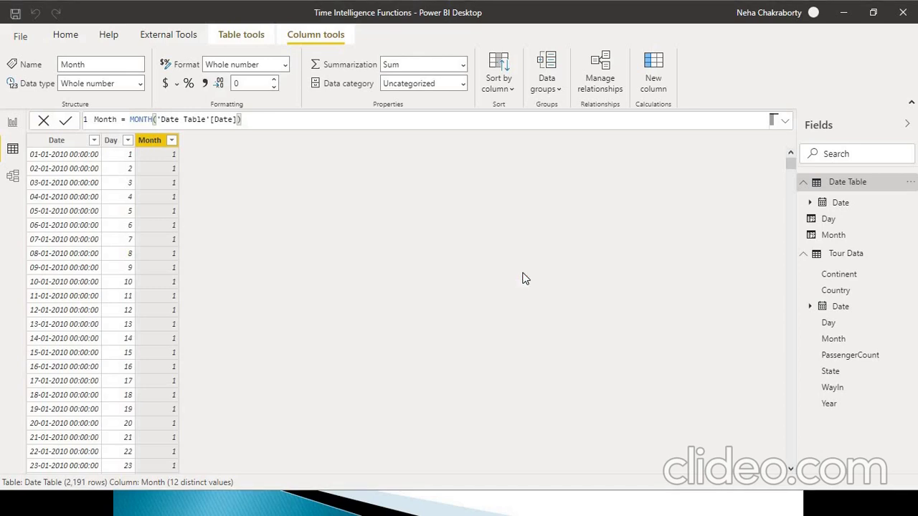
left_click(442, 345)
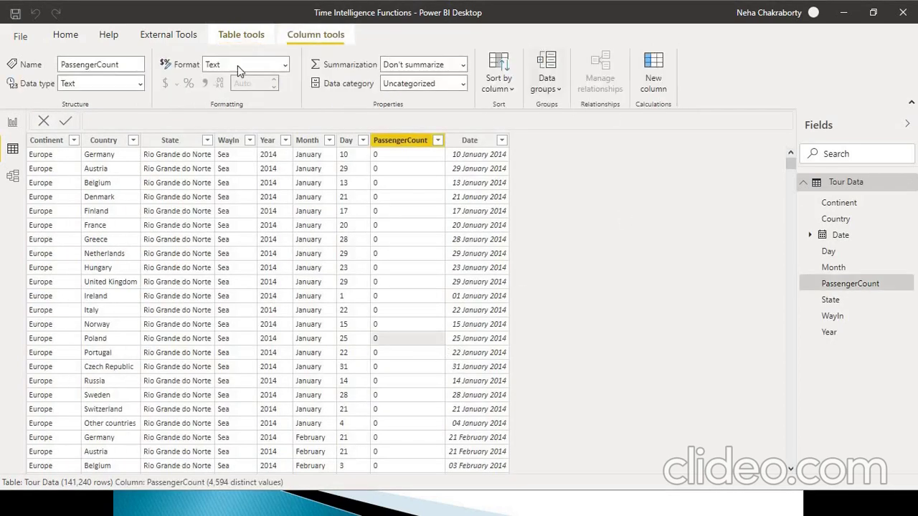
Step: Enter a calculated table formula named Date, using ADDCOLUMNS over CALENDARAUTO() with Year, Quarter, Month in "mmm" format, MonthNum and Day columns
left_click(66, 34)
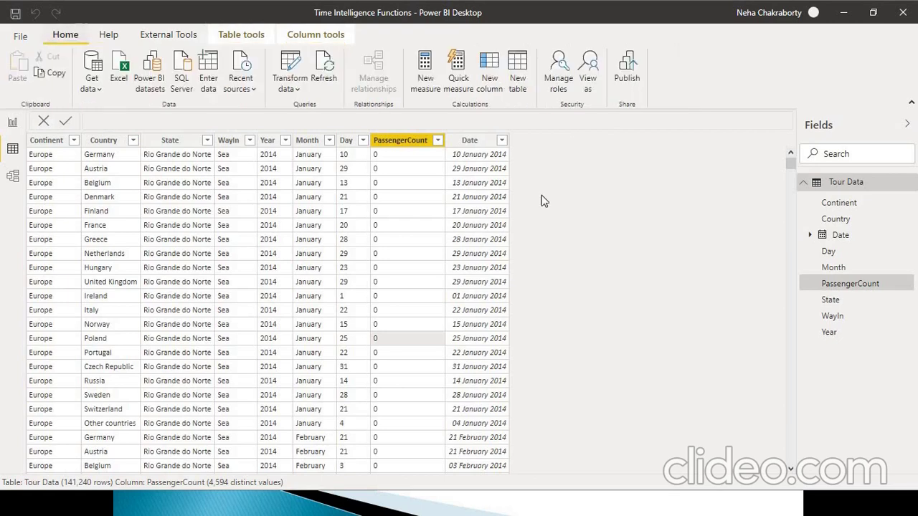
left_click(516, 69)
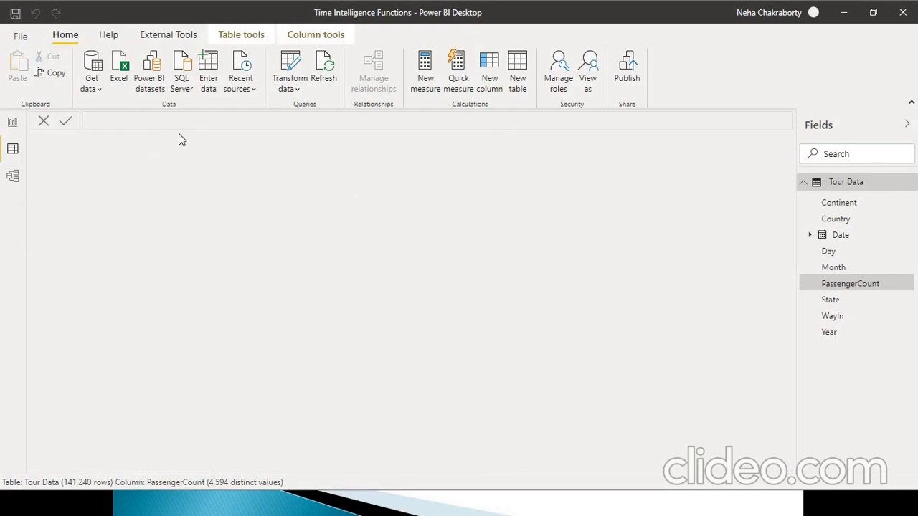
key("ctrl+a")
type("Date = ADDCOLUMNS( \tCALENDARAUTO(), \t\t\"Year\", YEAR([Date]), \t\t\t\"Quarter\", QUARTER([Date]), \t\t\t\t\"Month\", FORMAT(([Date]),\"mmm\"), \t\t\t\t\"MonthNum\", MONTH([Date]), \t\t\t\t\t\"Day\", DAY([Date])  )")
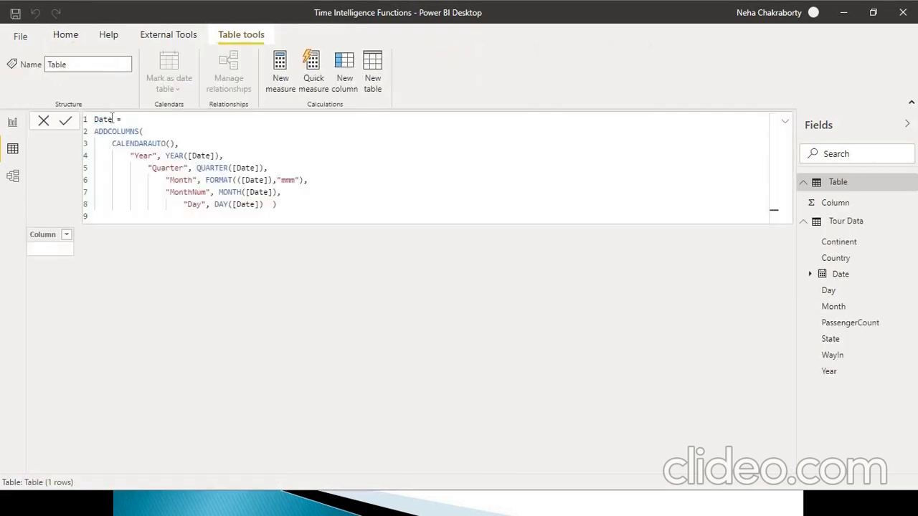
double_click(104, 119)
left_click_drag(113, 145, 178, 145)
left_click(140, 156)
left_click_drag(134, 156, 218, 155)
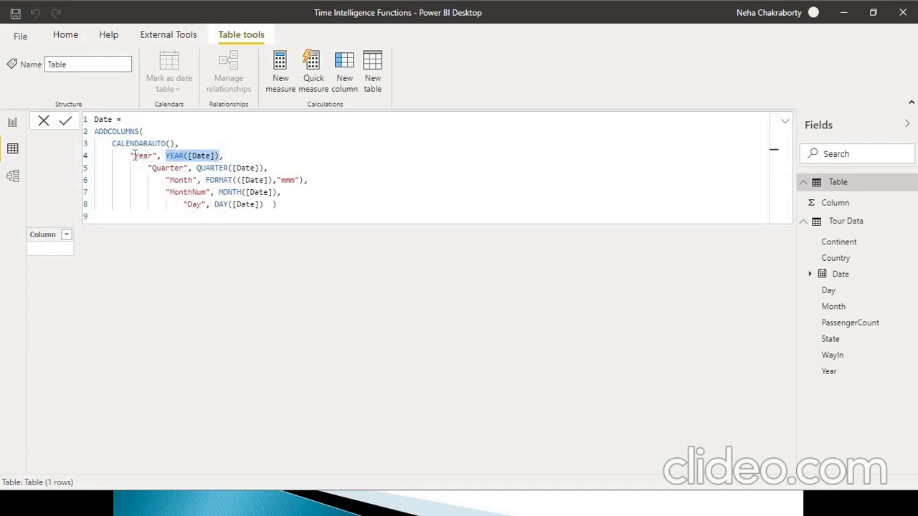
left_click_drag(134, 156, 153, 155)
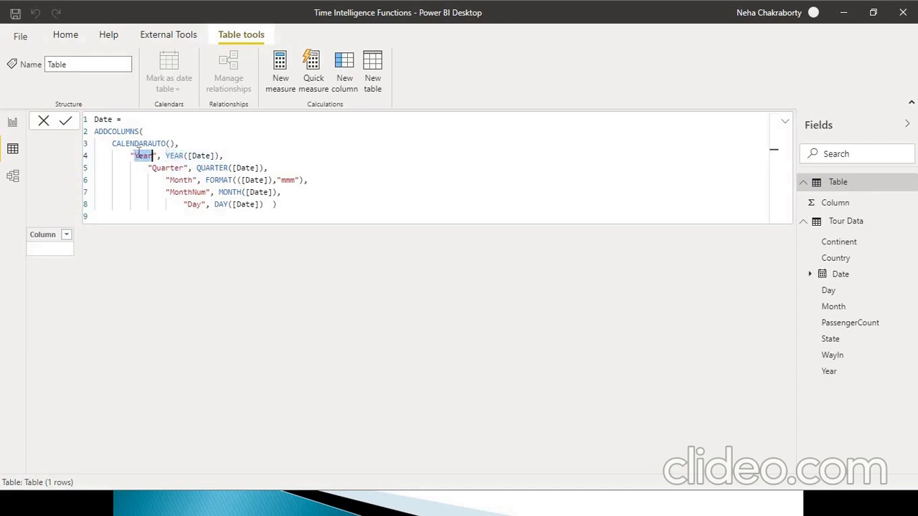
left_click(163, 180)
Step: Change the Month format string in the Date table formula to "Mmmm", commit the formula and collapse its editor
left_click(287, 182)
key("Left")
key("shift+Right")
key("shift+Right")
key("shift+Right")
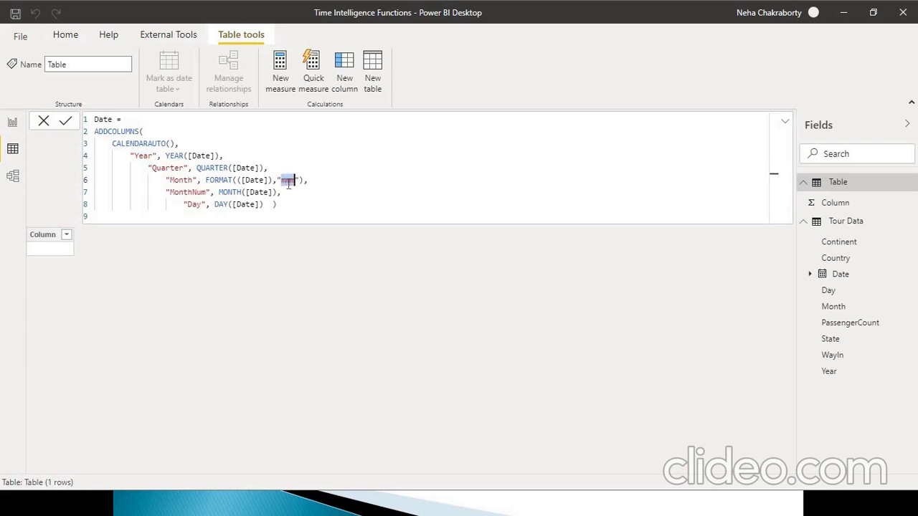
type("Mmmm")
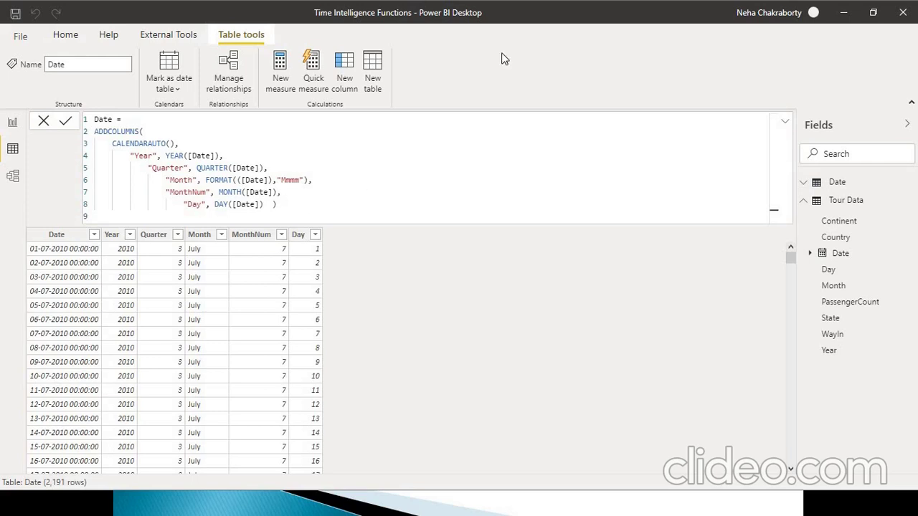
left_click(788, 123)
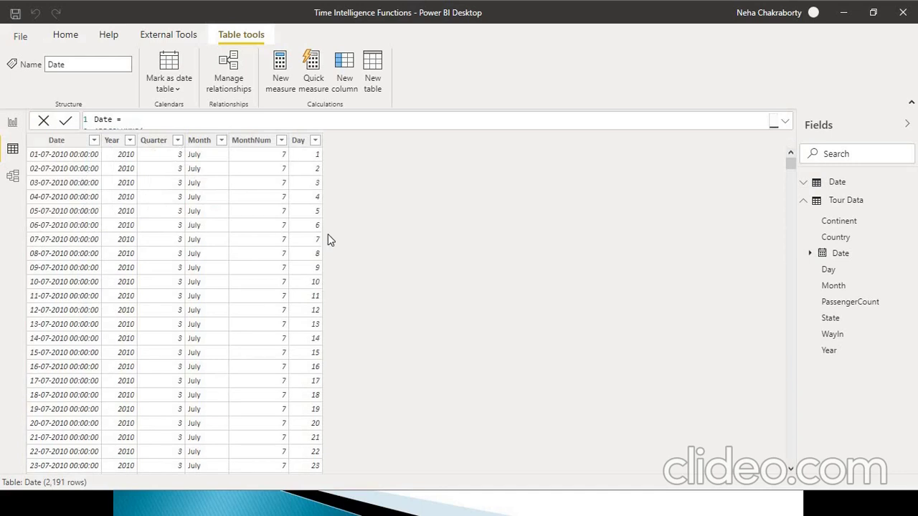
Step: Move the Date table to the left of the Tour Data table in the model view
left_click(12, 175)
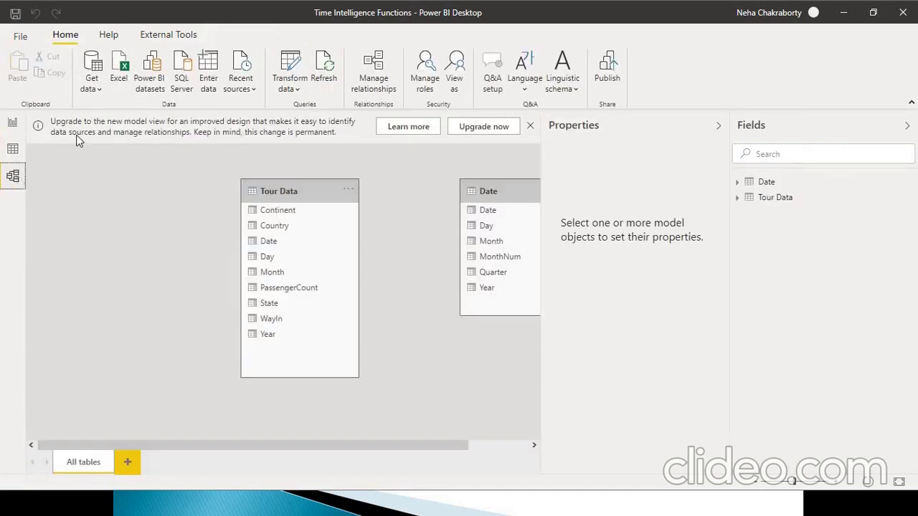
left_click_drag(486, 191, 86, 193)
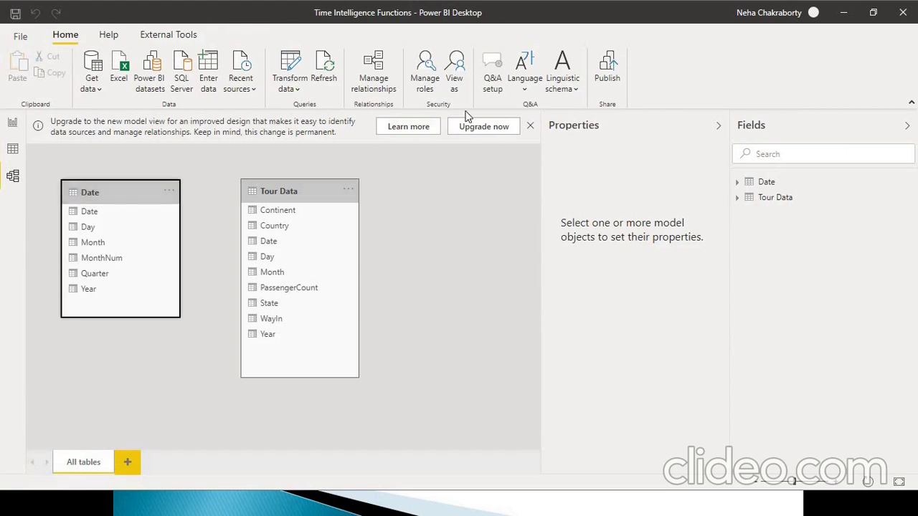
Step: Start a new relationship and set the Date table's Date column as its first side
left_click(380, 82)
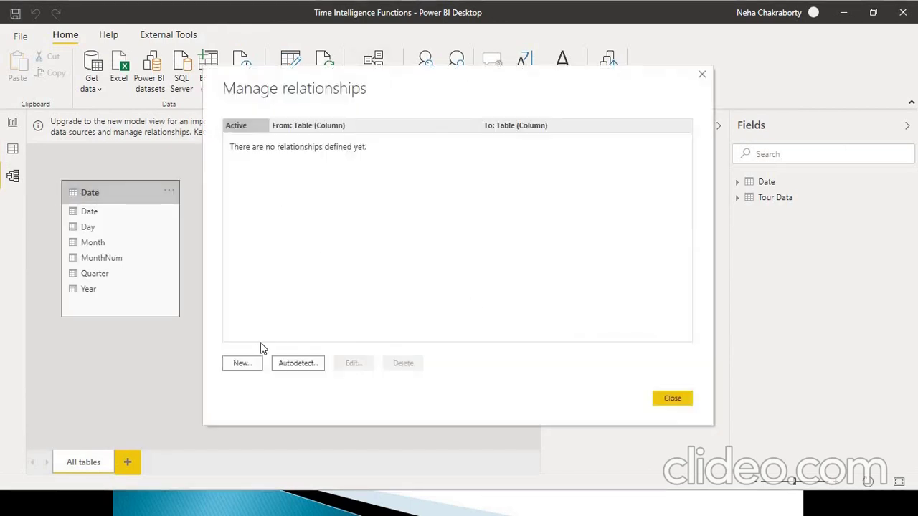
left_click(251, 364)
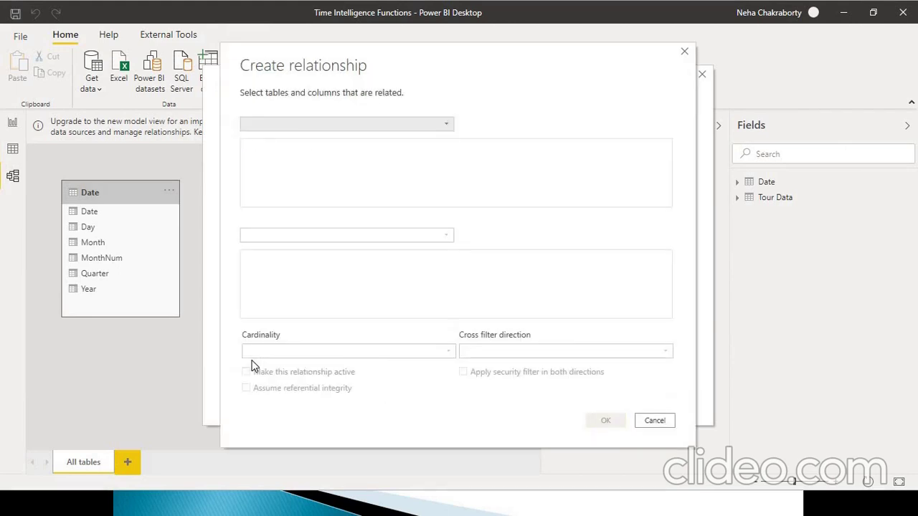
left_click(446, 127)
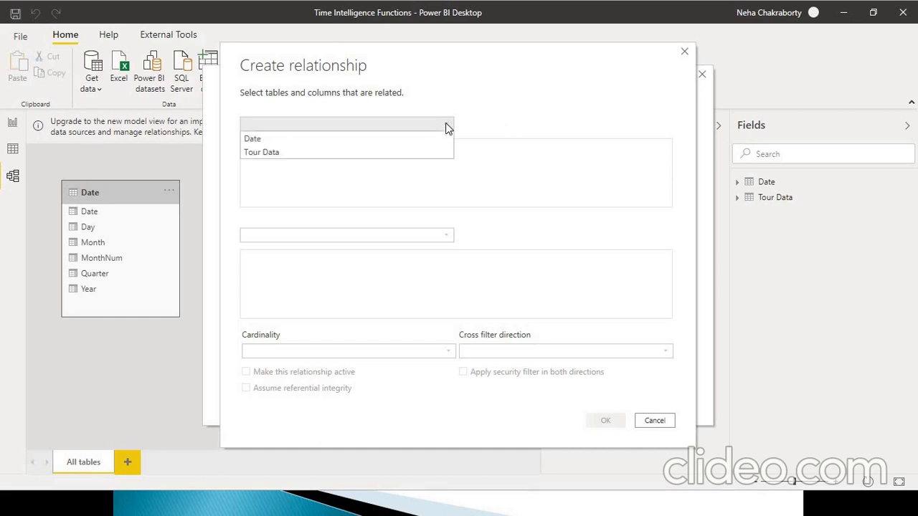
left_click(329, 139)
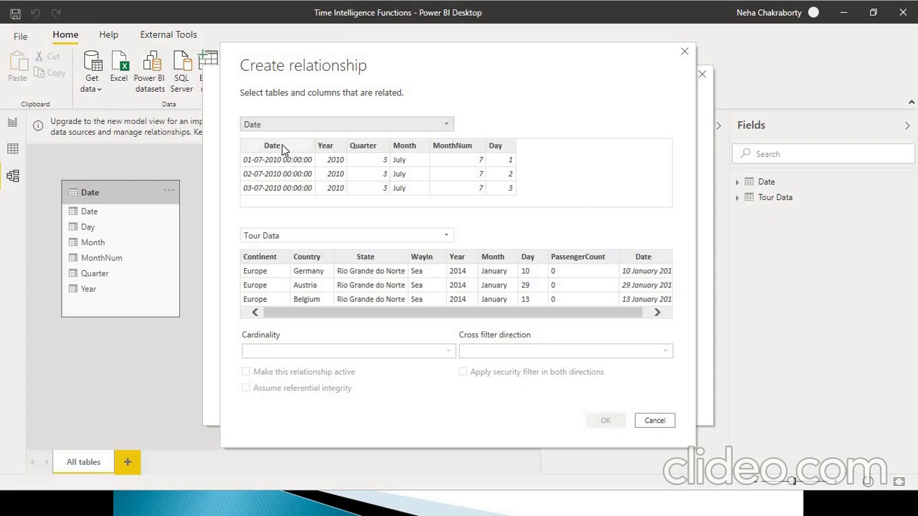
left_click(296, 125)
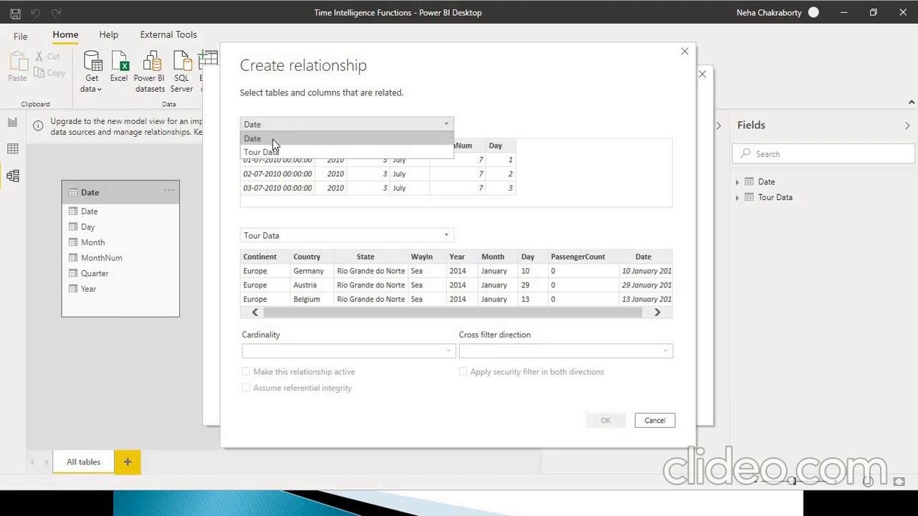
left_click(273, 138)
left_click(281, 145)
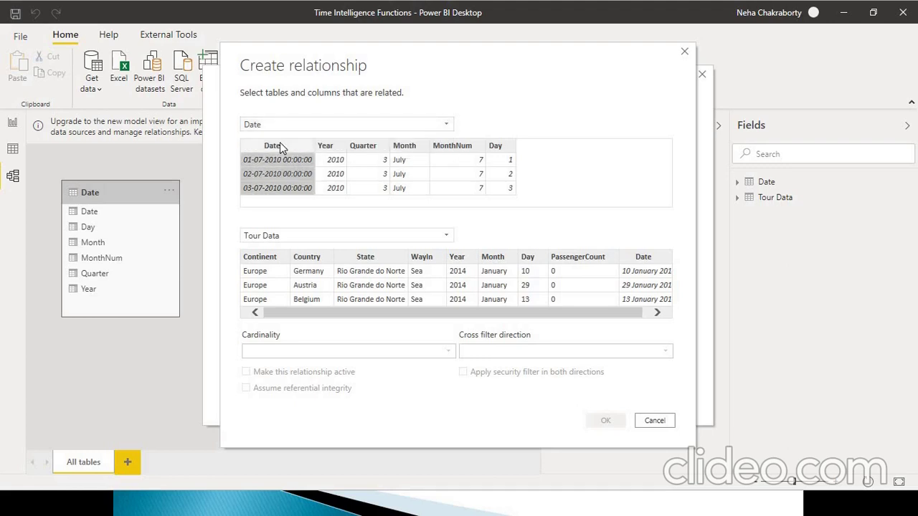
Step: Choose Tour Data's Date column as the second side, create the active one-to-many, single-direction relationship and close the relationship manager
left_click(318, 238)
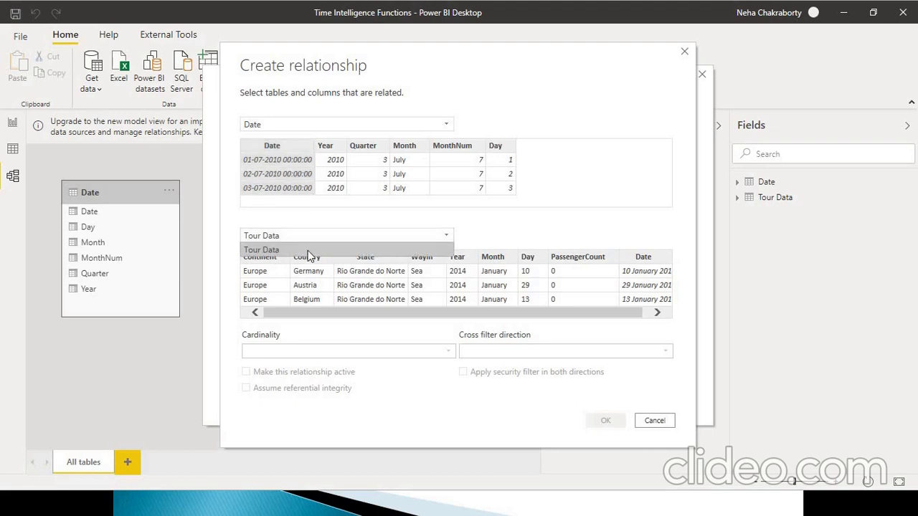
left_click(308, 251)
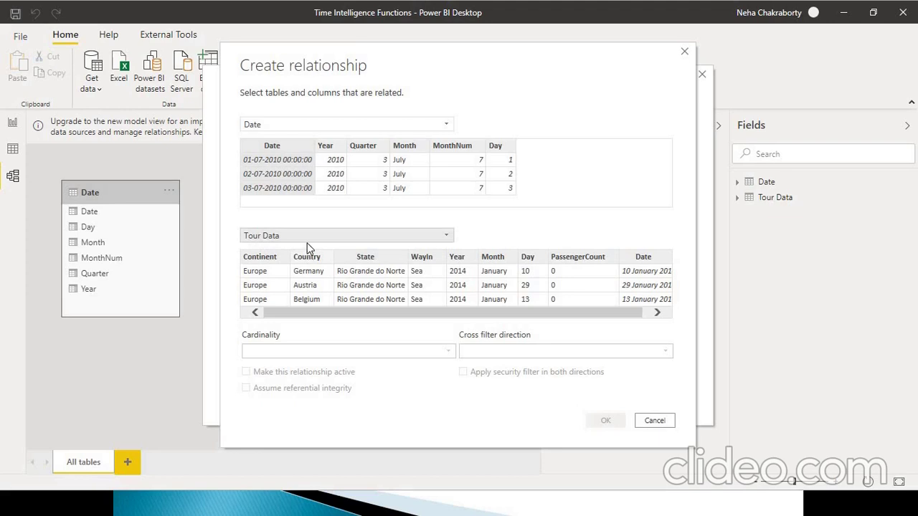
left_click(305, 239)
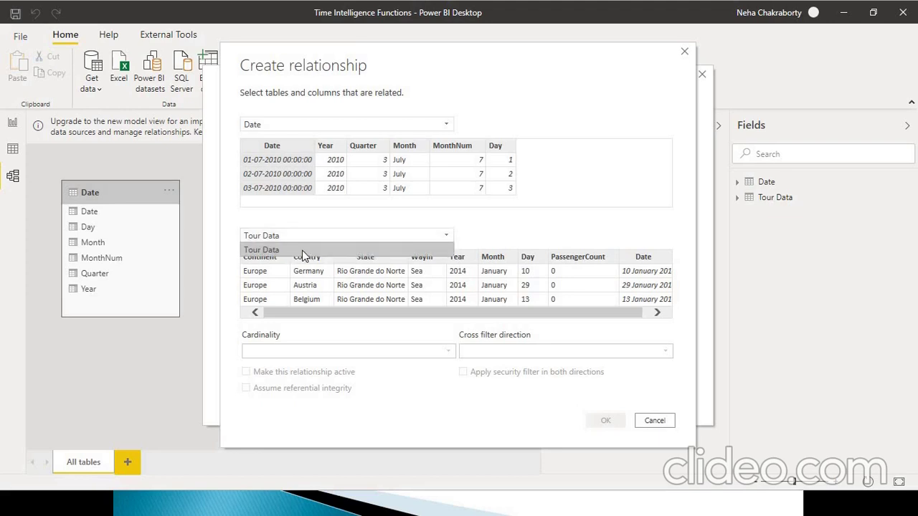
left_click(302, 250)
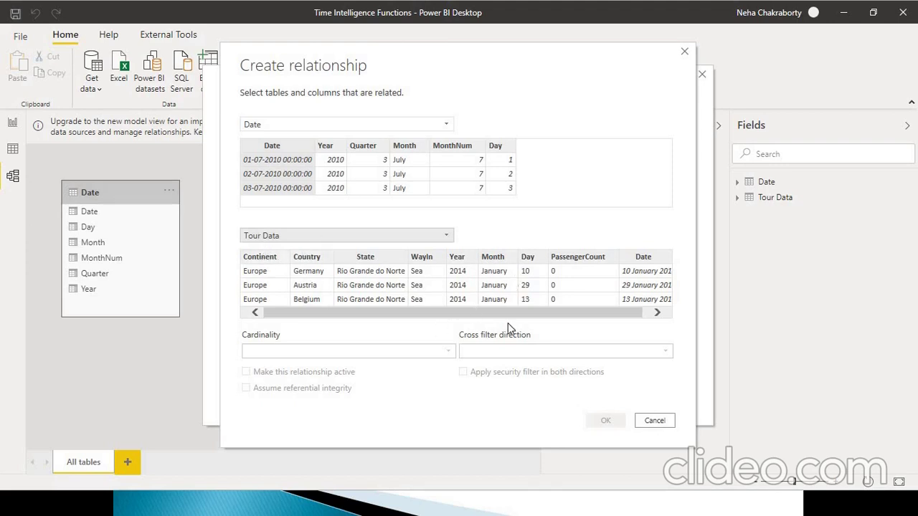
left_click(644, 258)
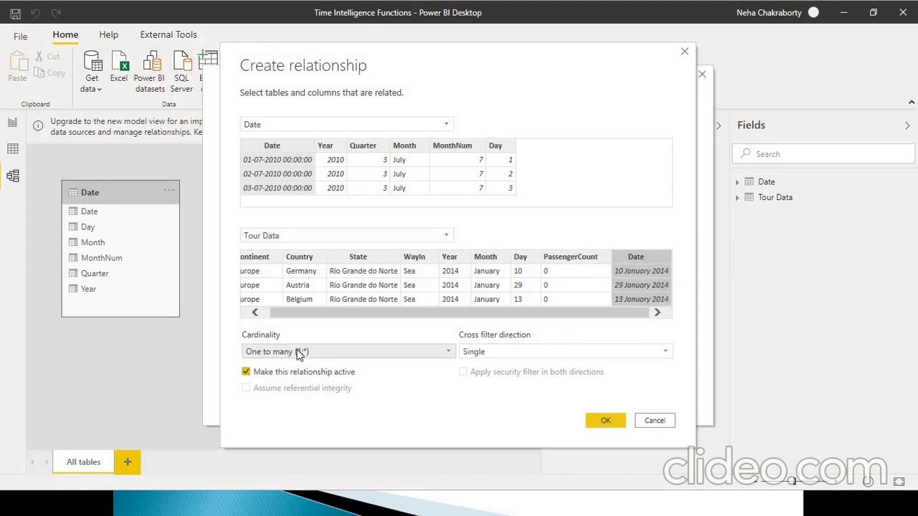
left_click(606, 421)
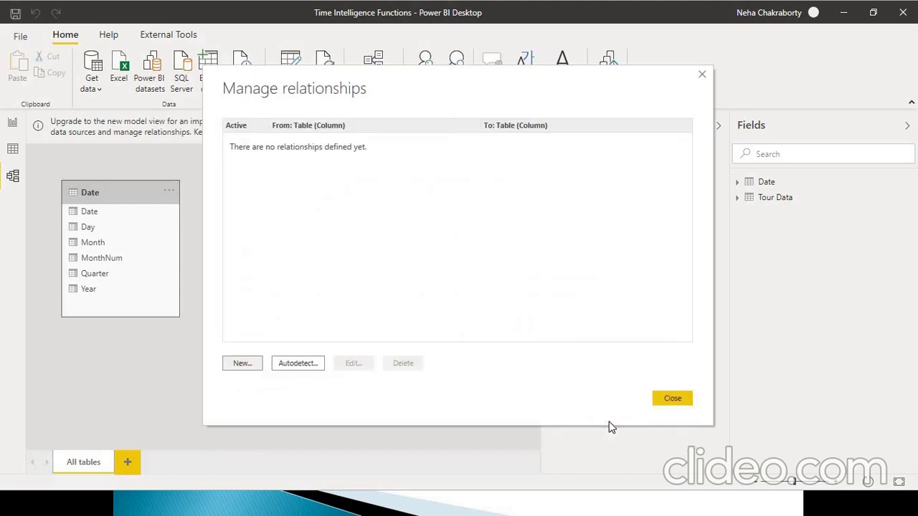
left_click(665, 400)
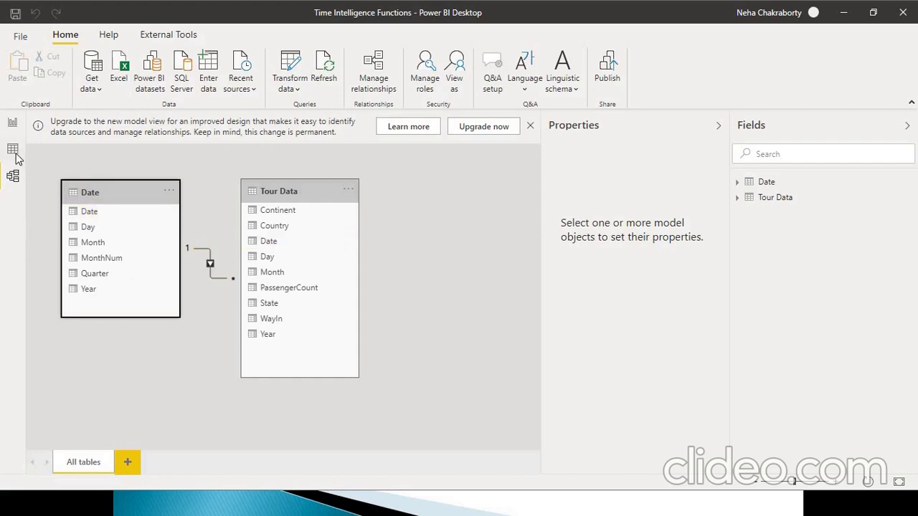
Step: Build a line chart in the report view with Country as axis and Count of PassengerCount as values, enlarged across most of the page
left_click(12, 125)
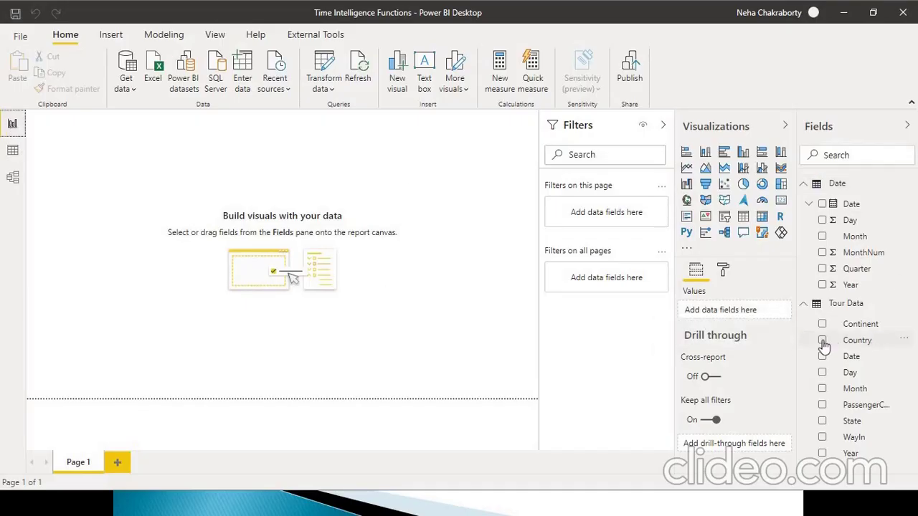
left_click(686, 168)
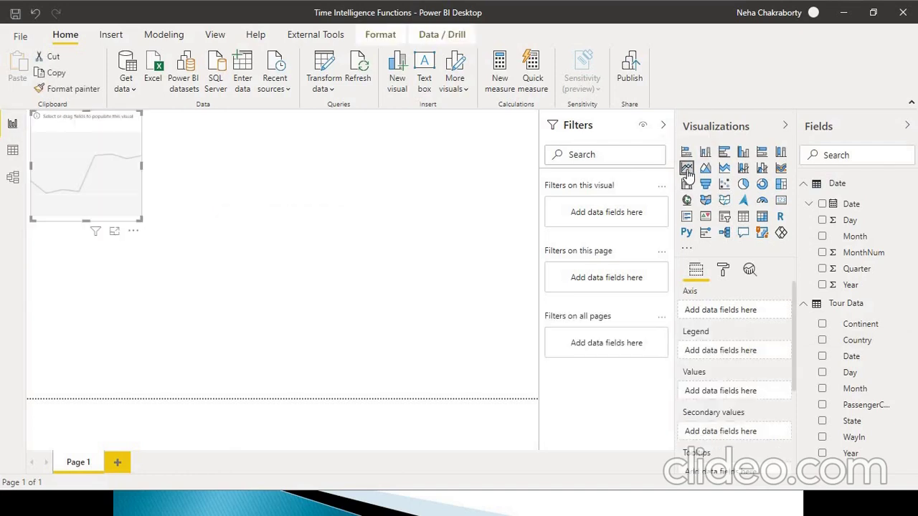
left_click(821, 340)
left_click(822, 405)
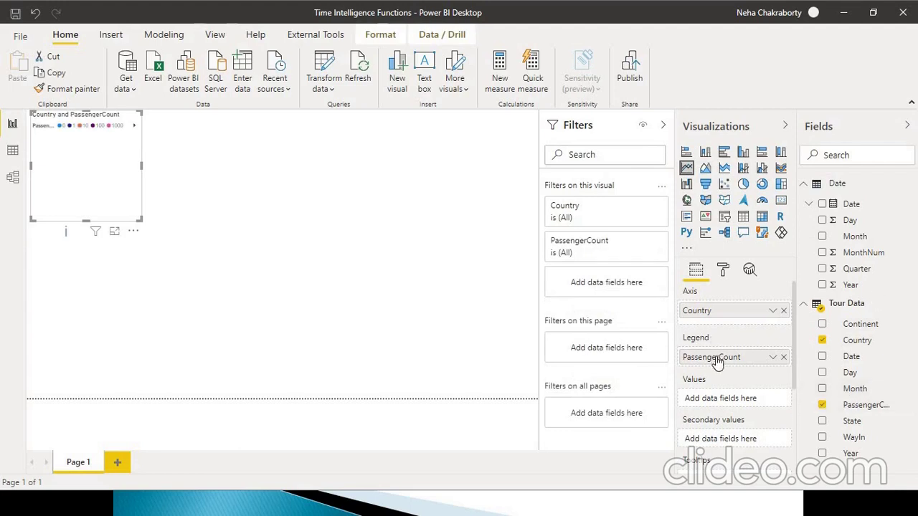
left_click_drag(717, 357, 717, 400)
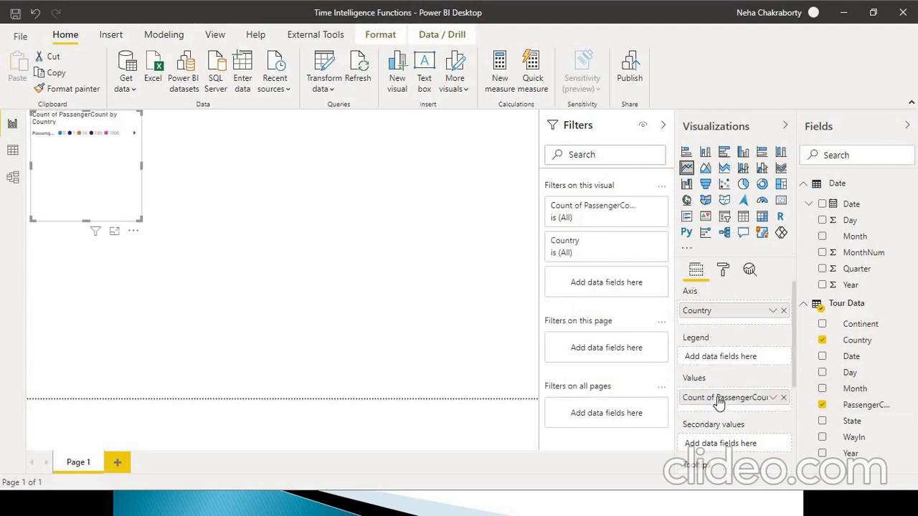
left_click_drag(142, 220, 429, 379)
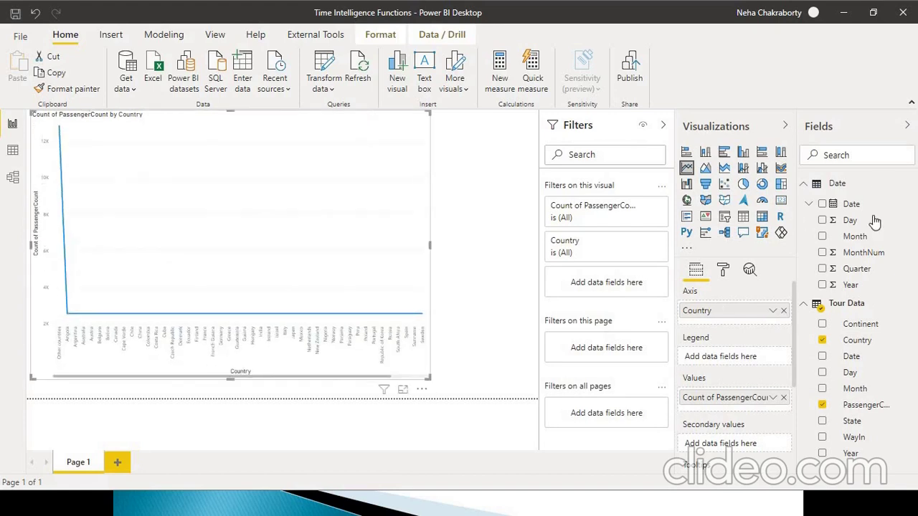
Step: Add a separate slicer beside the line chart using the Date hierarchy from the Date table
key("Escape")
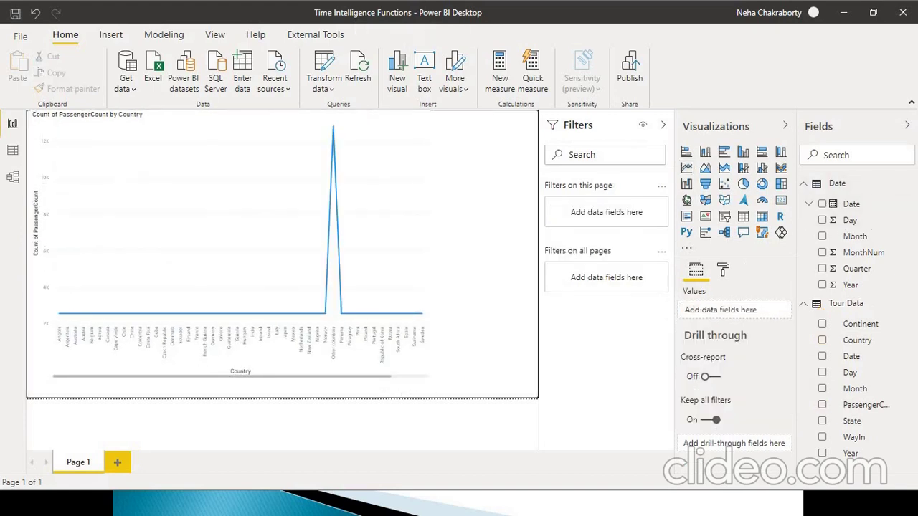
left_click(822, 205)
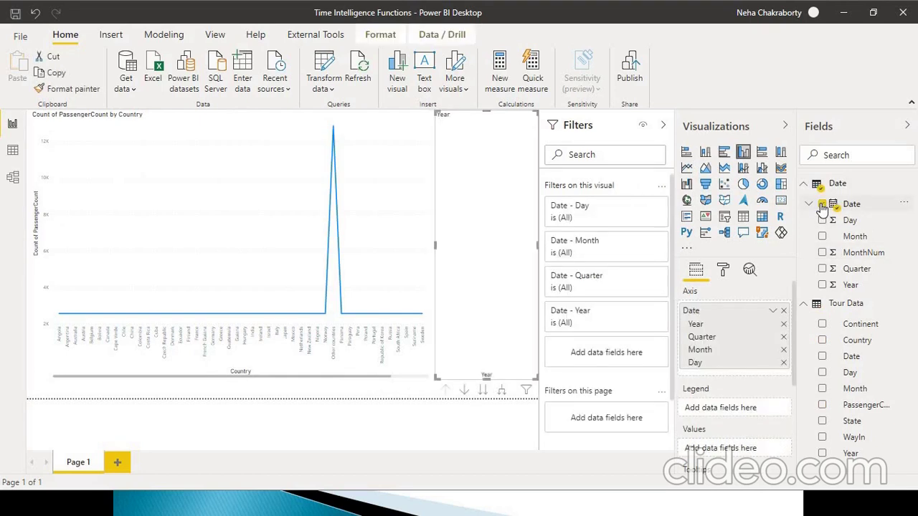
left_click(725, 216)
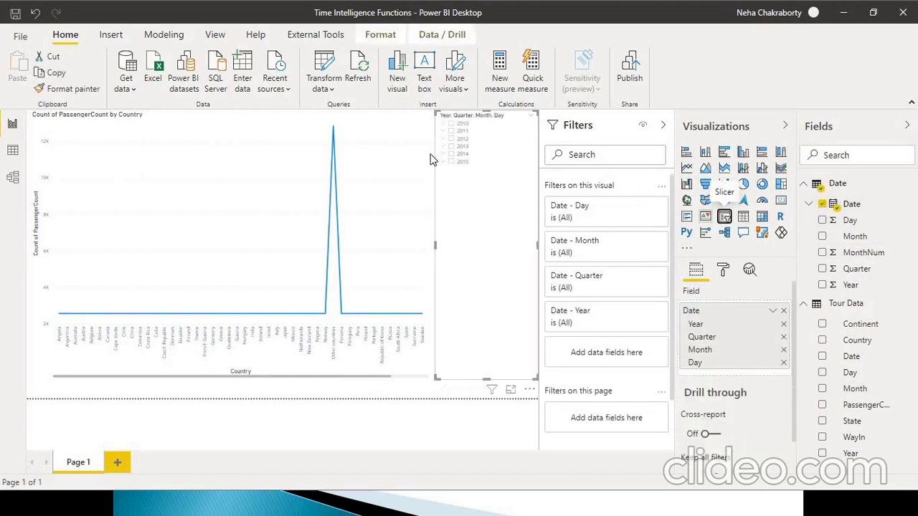
Step: Expand 2010, Qtr 1 and January in the date slicer and filter the line chart to day 1
left_click(443, 124)
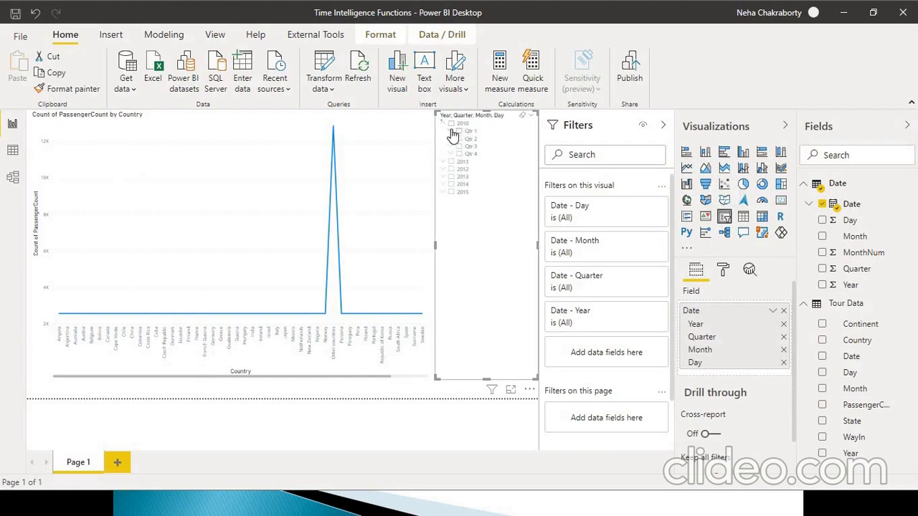
left_click(452, 132)
left_click(459, 140)
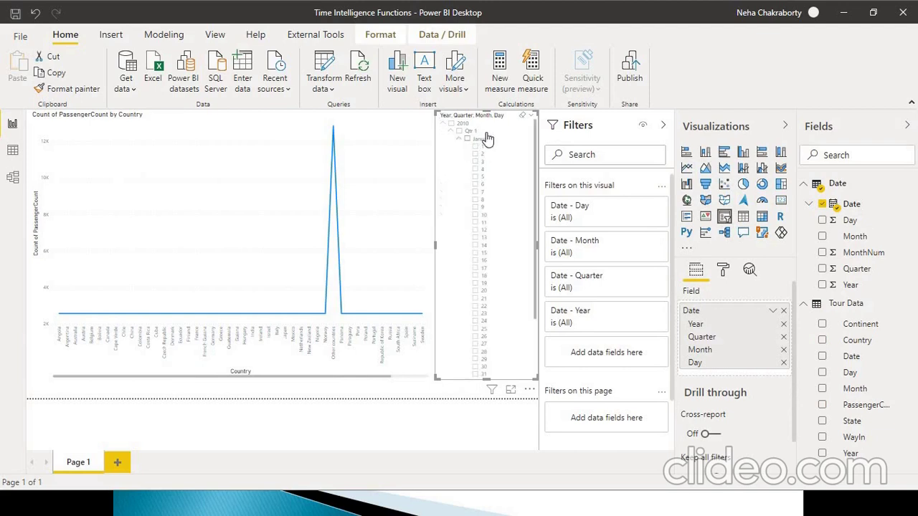
left_click(476, 147)
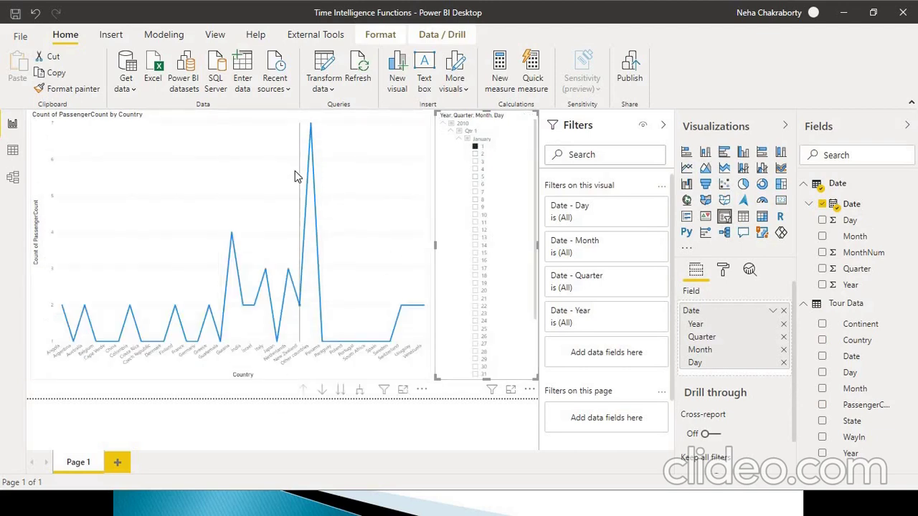
mouse_move(295, 172)
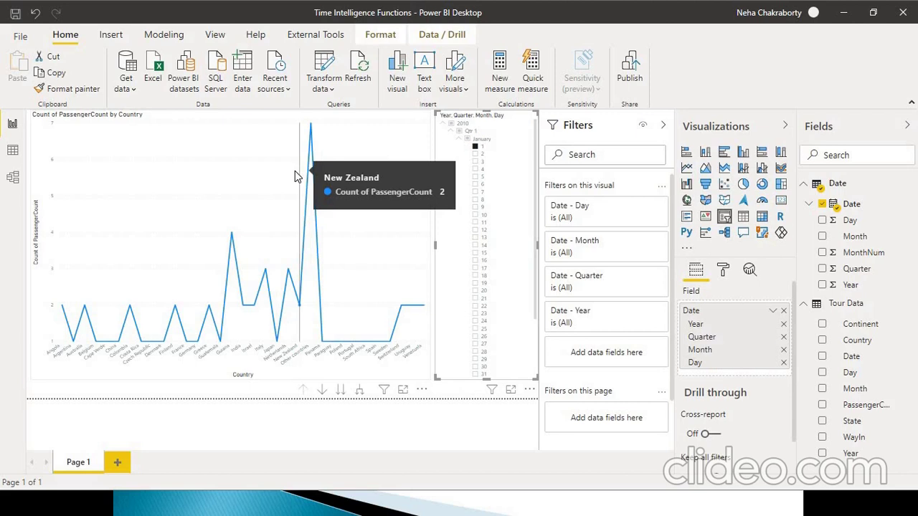